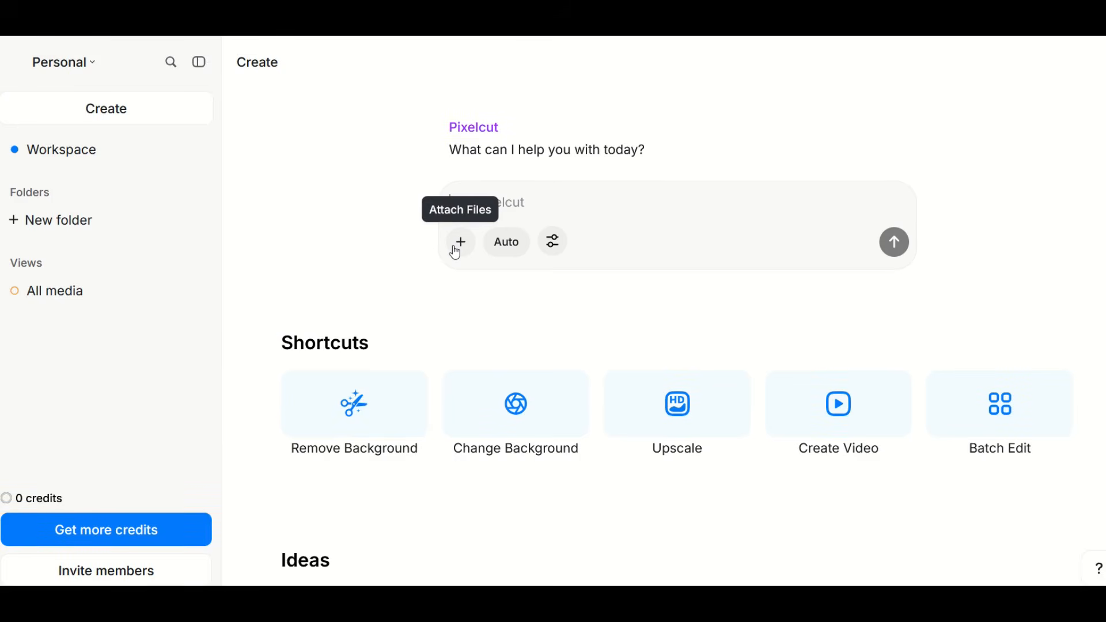
Attach the dog image to a new Pixelcut request and run Remove Background on it
left_click(456, 253)
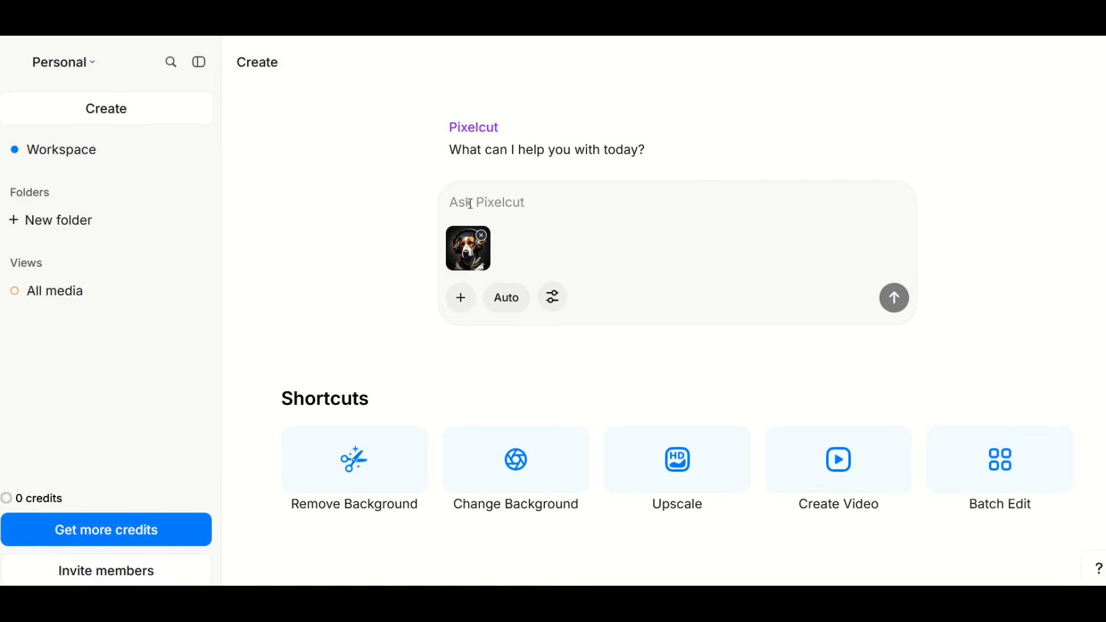
left_click(349, 471)
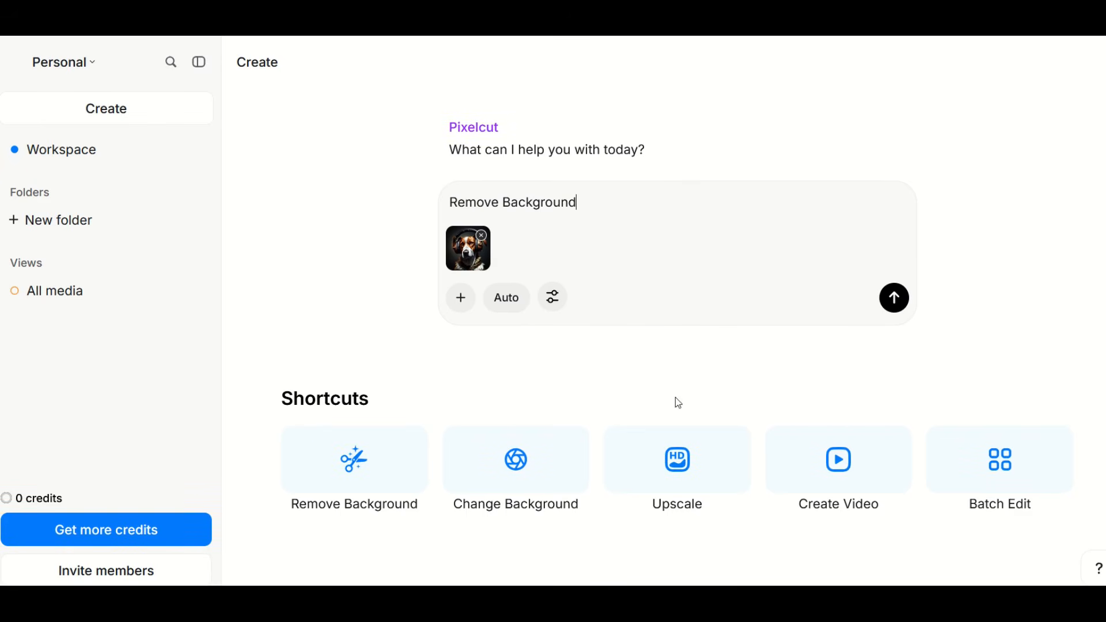
left_click(894, 298)
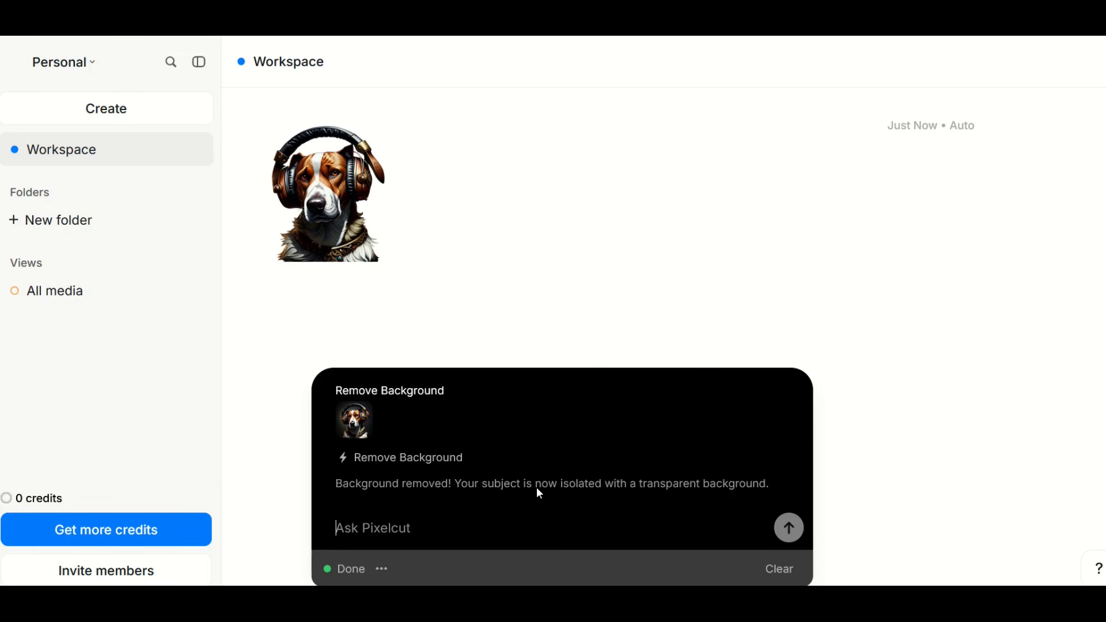
mouse_move(350, 254)
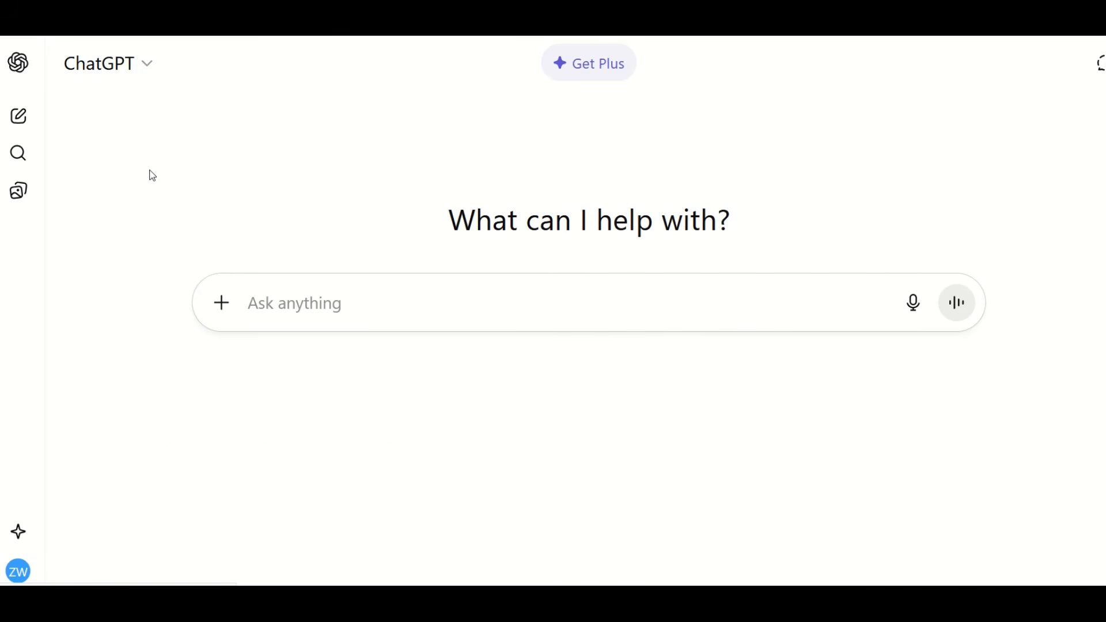
Switch to ChatGPT, attach the dog image and submit the prompt "remove the background"
left_click(223, 307)
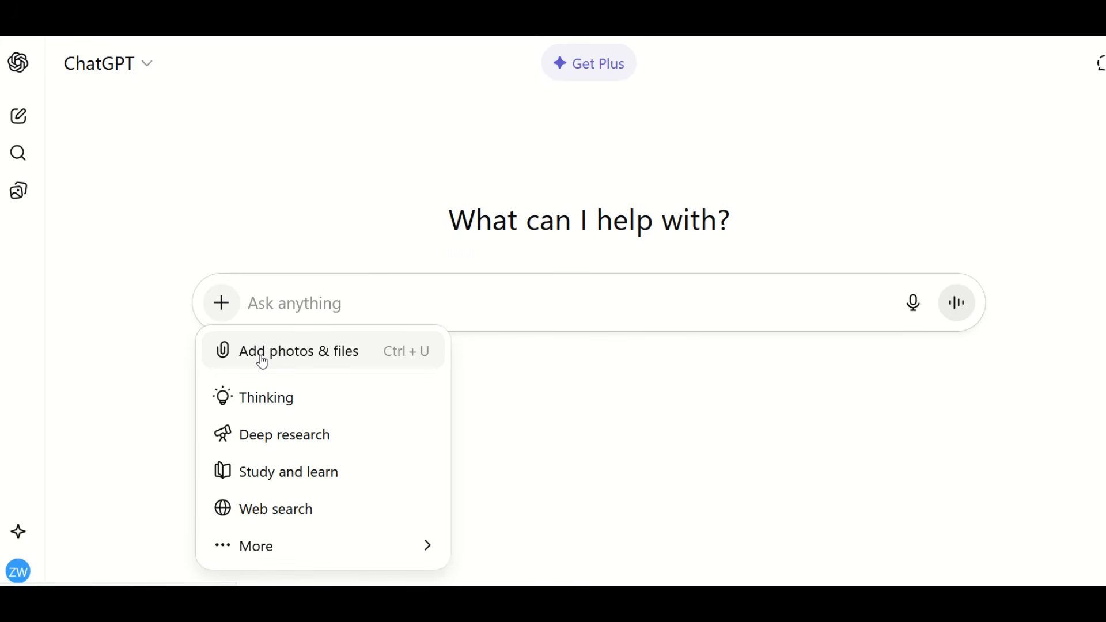
left_click(263, 361)
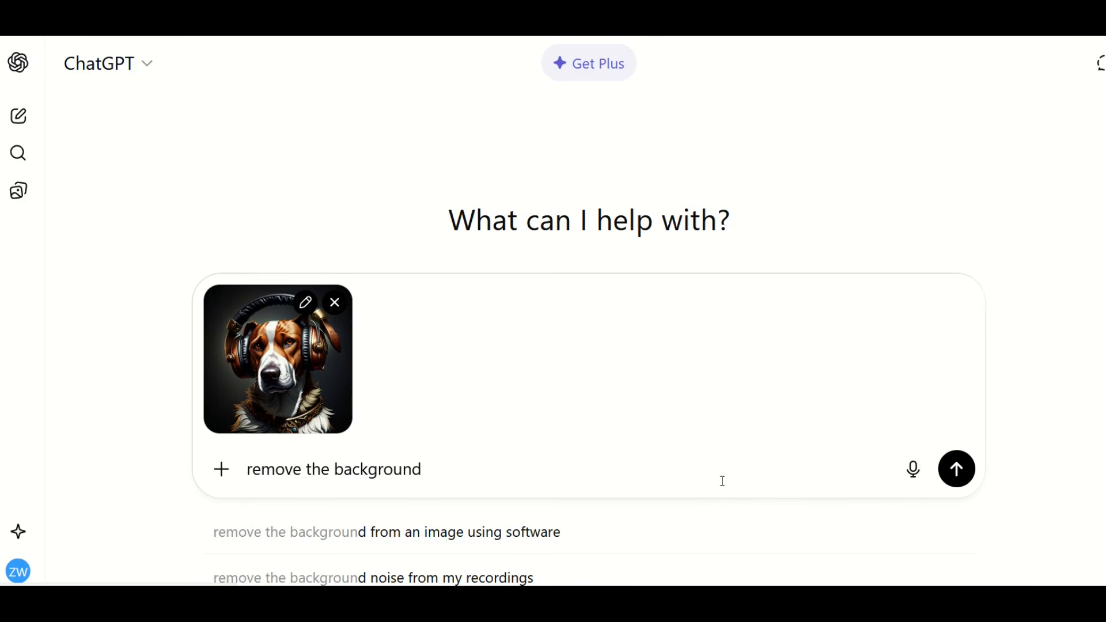
left_click(957, 469)
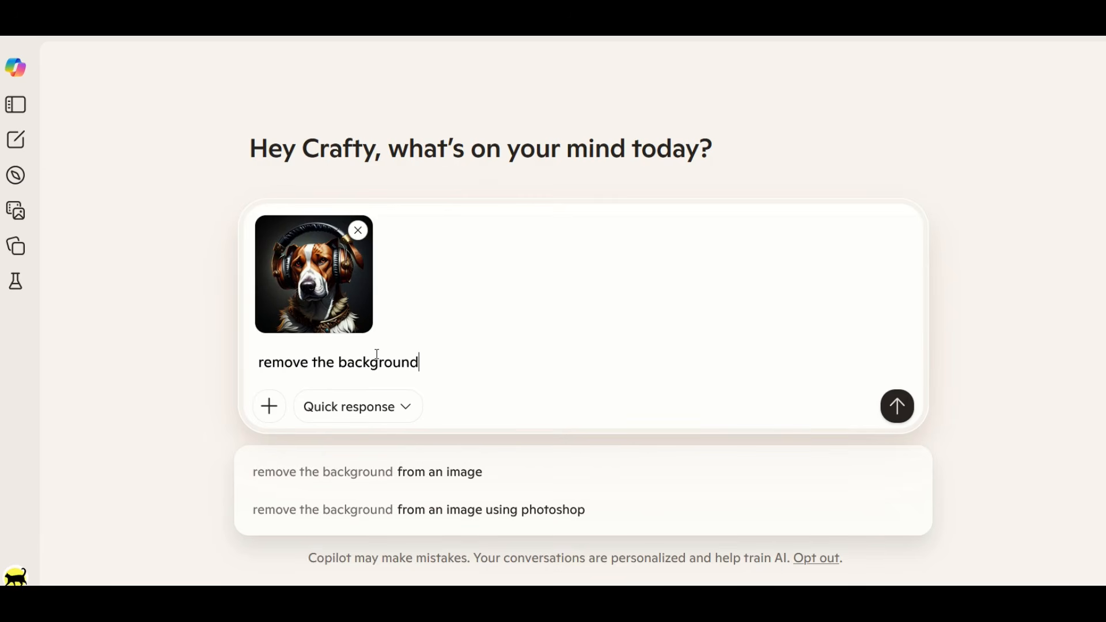
In Copilot, submit the prompt "remove the background" with the attached dog image and review the generated picture
left_click(897, 406)
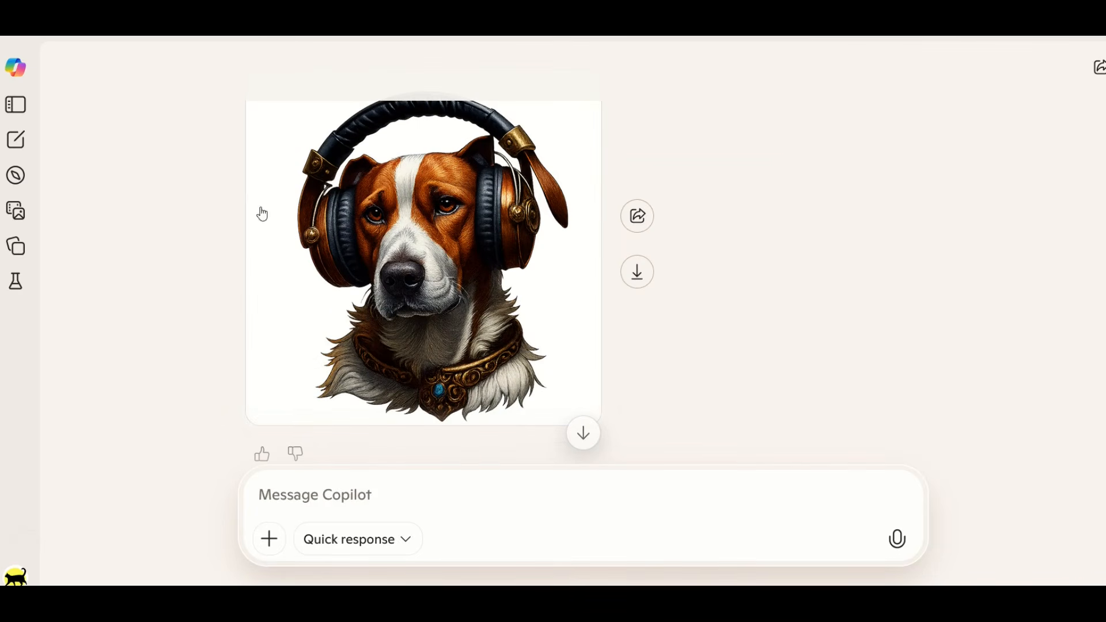
scroll(353, 354, "up", 2)
scroll(337, 311, "down", 2)
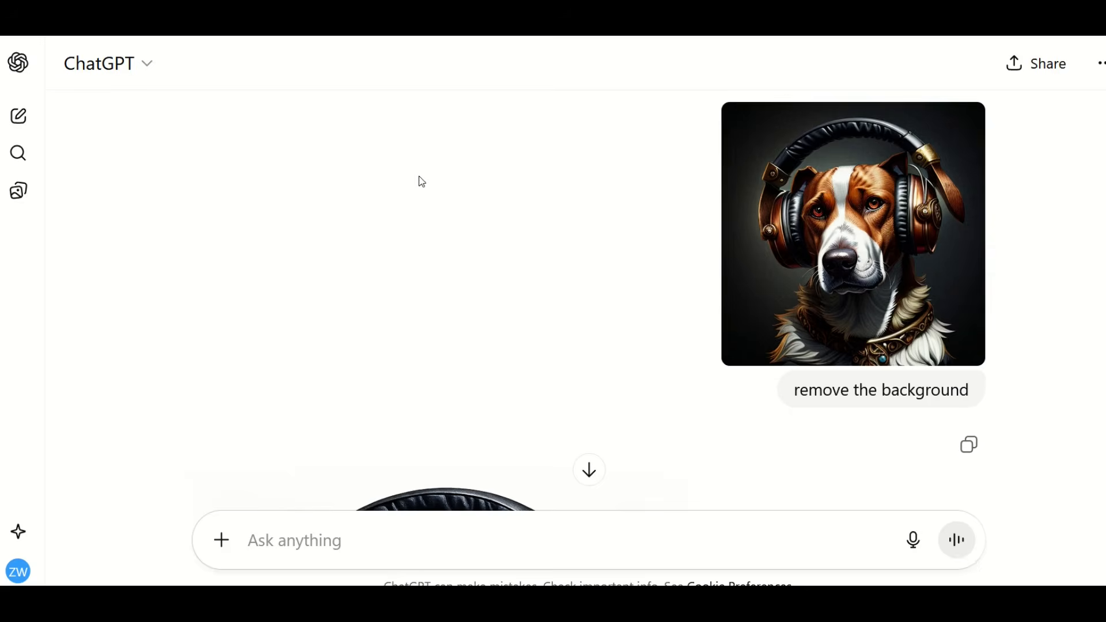
Return to ChatGPT and compare its generated dog image with the original
scroll(418, 180, "down", 5)
scroll(424, 199, "down", 4)
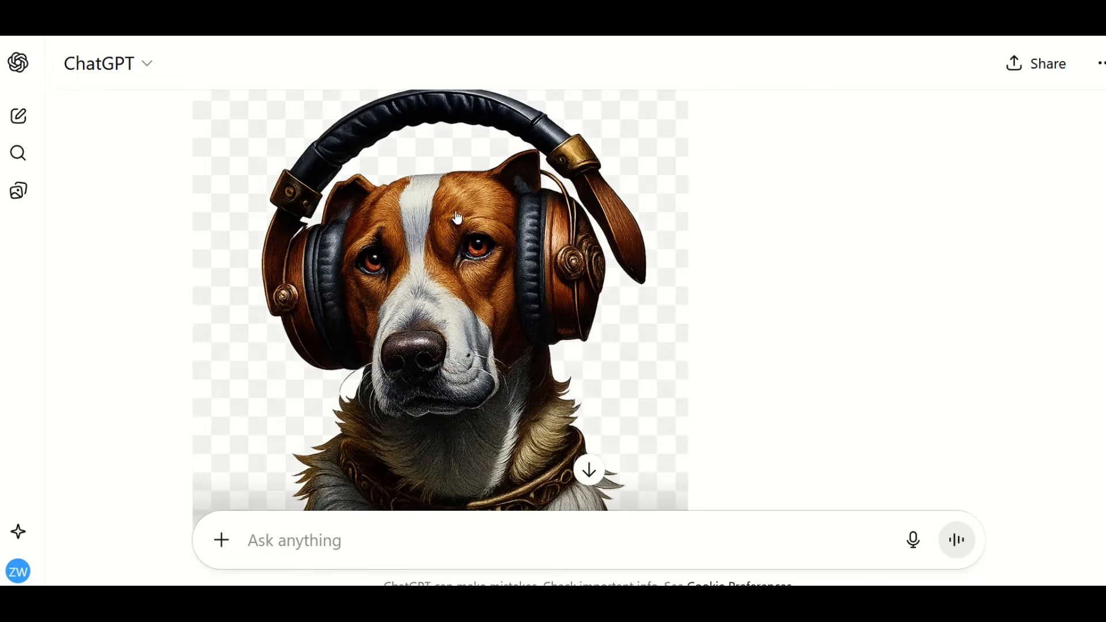
scroll(605, 330, "up", 2)
scroll(525, 273, "down", 2)
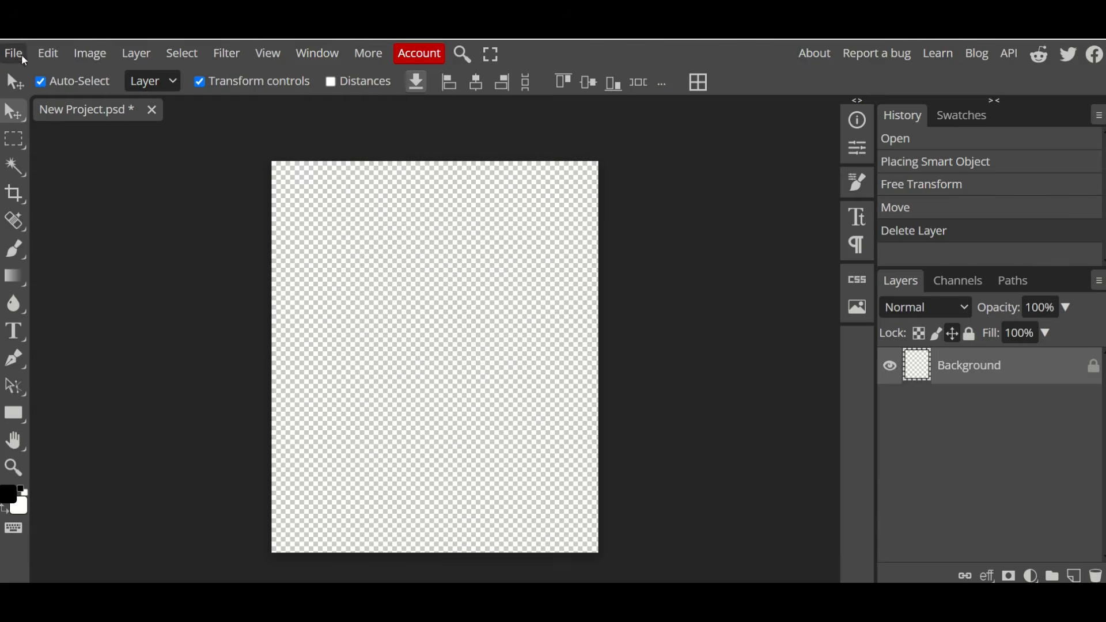
In the Photopea project, place the dog 002 image and enlarge it to 4500 × 4500 px across the canvas width
left_click(21, 55)
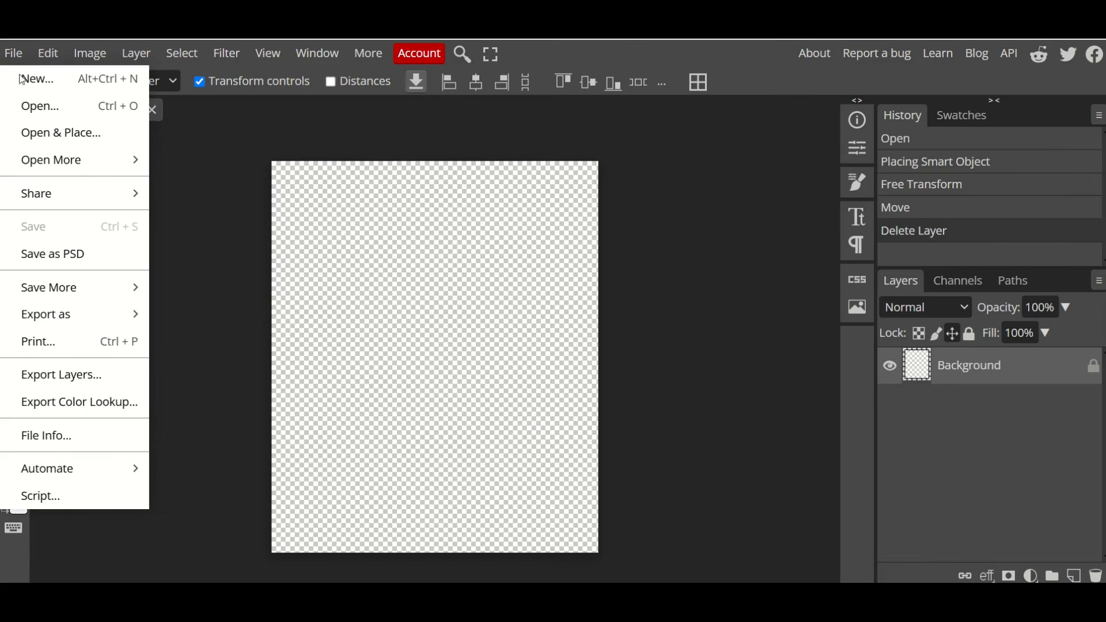
left_click(63, 132)
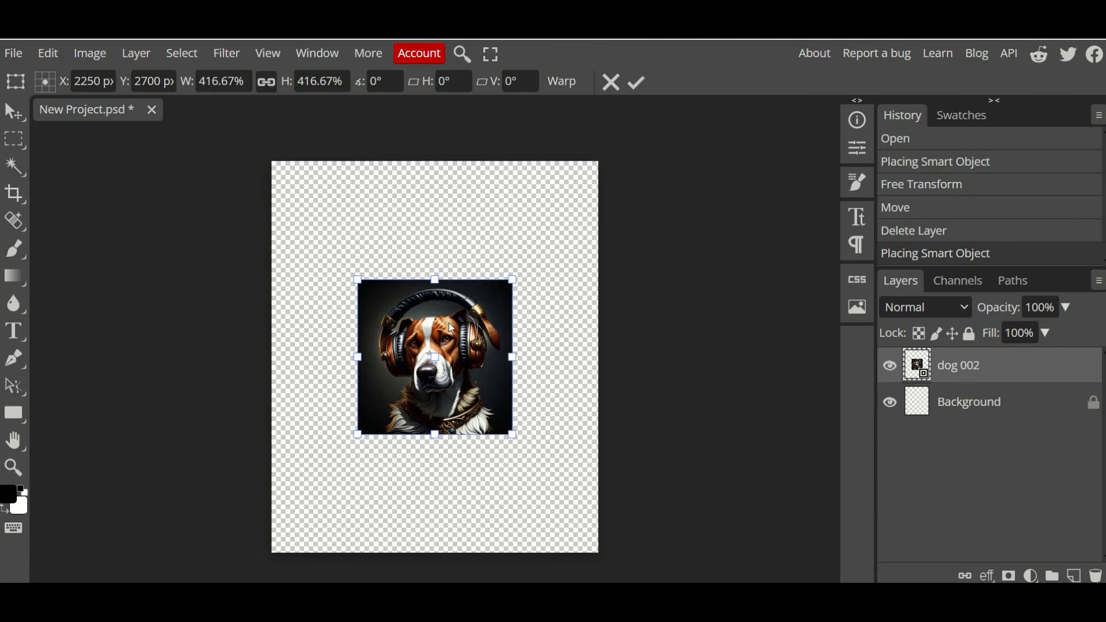
left_click_drag(442, 301, 379, 253)
left_click_drag(427, 316, 598, 494)
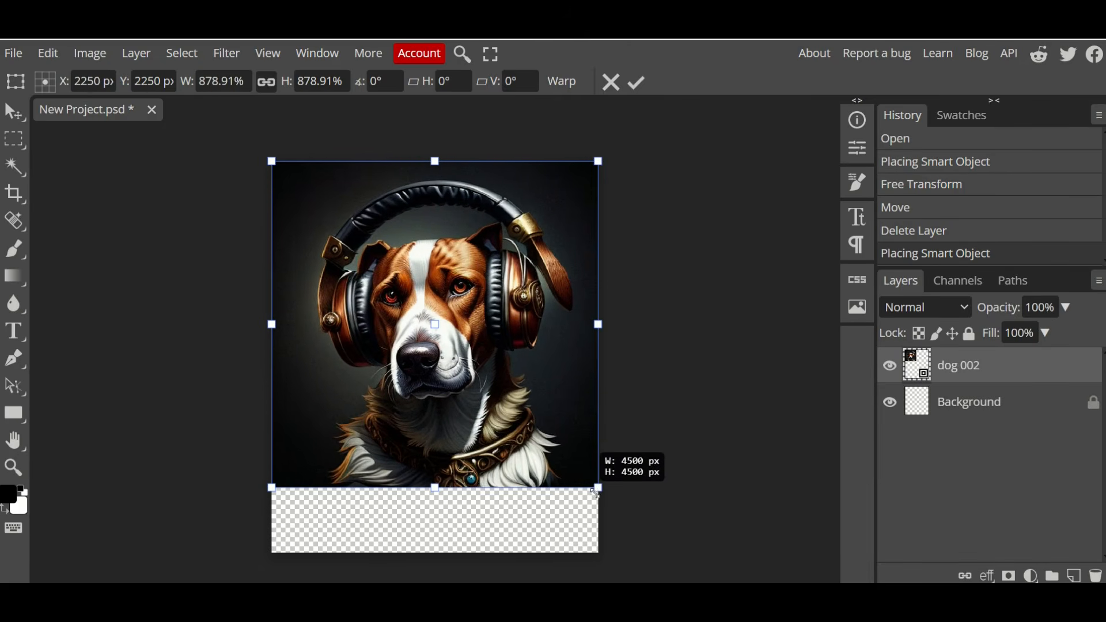
key("Return")
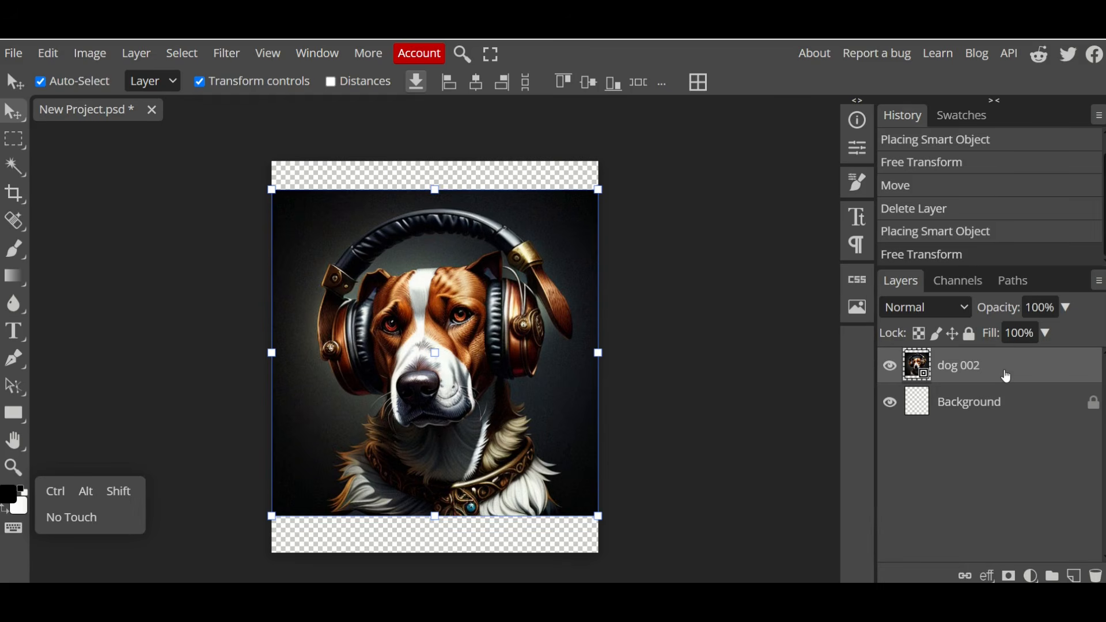
With the dog 002 layer selected, activate the Background Eraser and set its brush size to 1210 px
left_click(1005, 410)
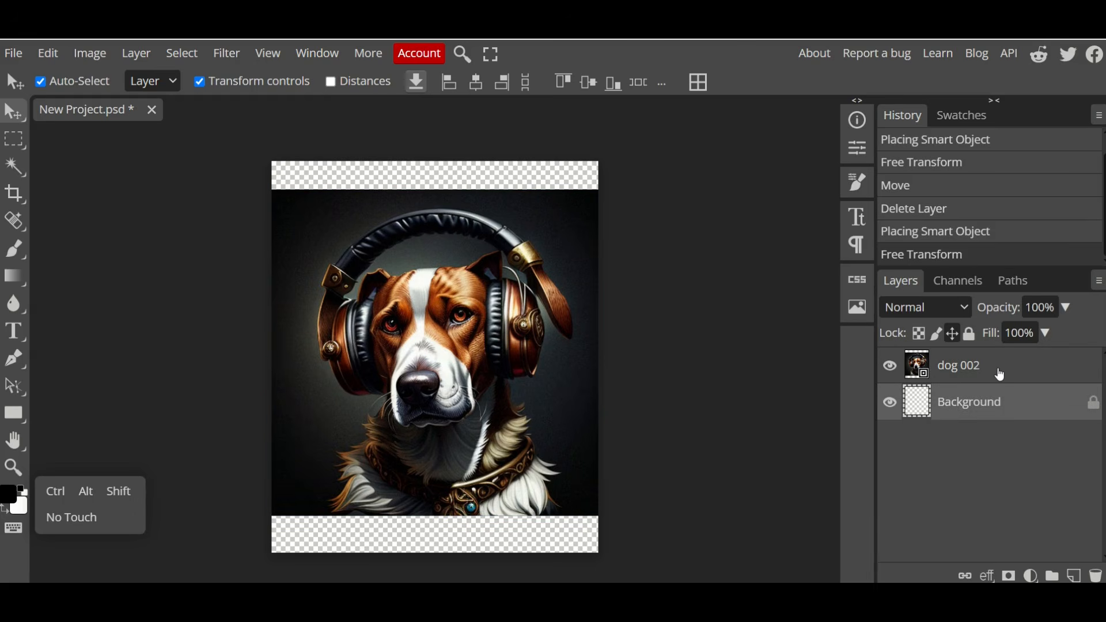
left_click(999, 373)
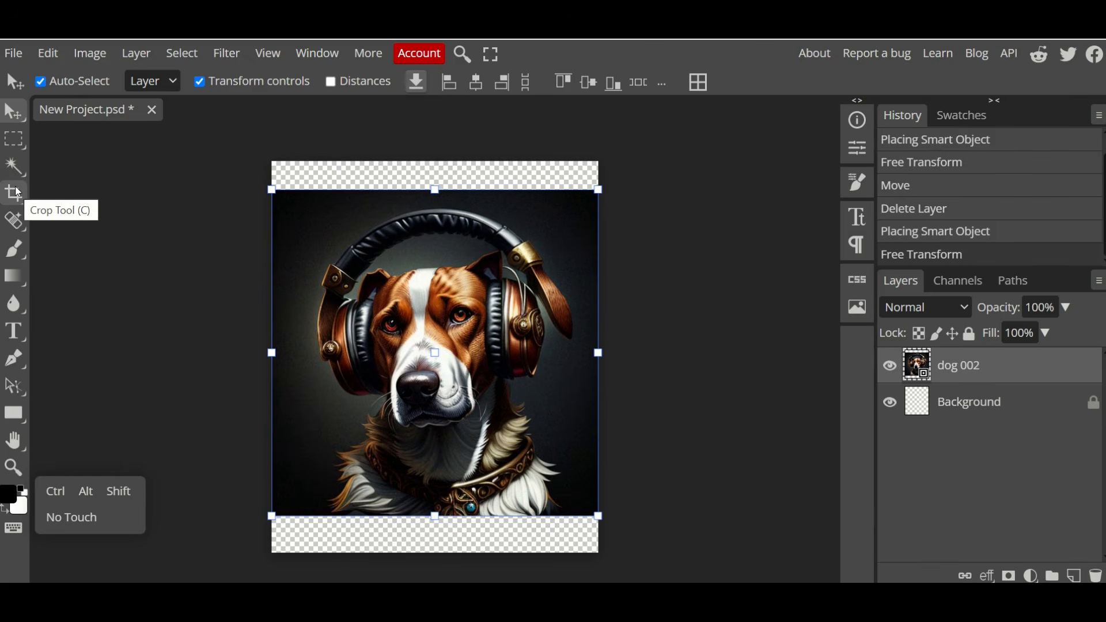
right_click(22, 253)
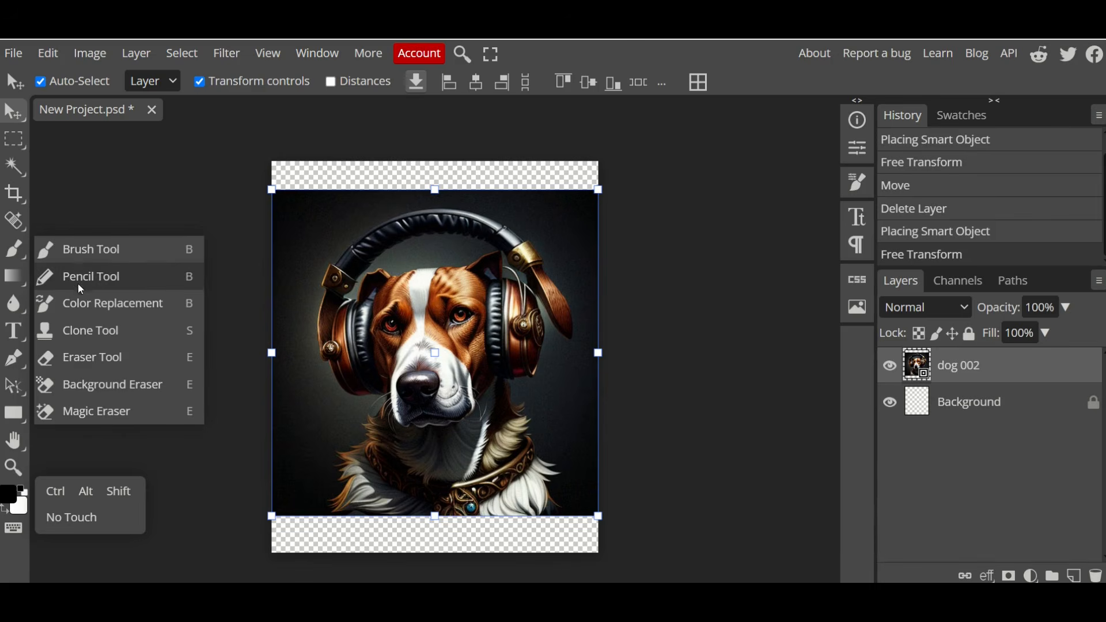
left_click(89, 385)
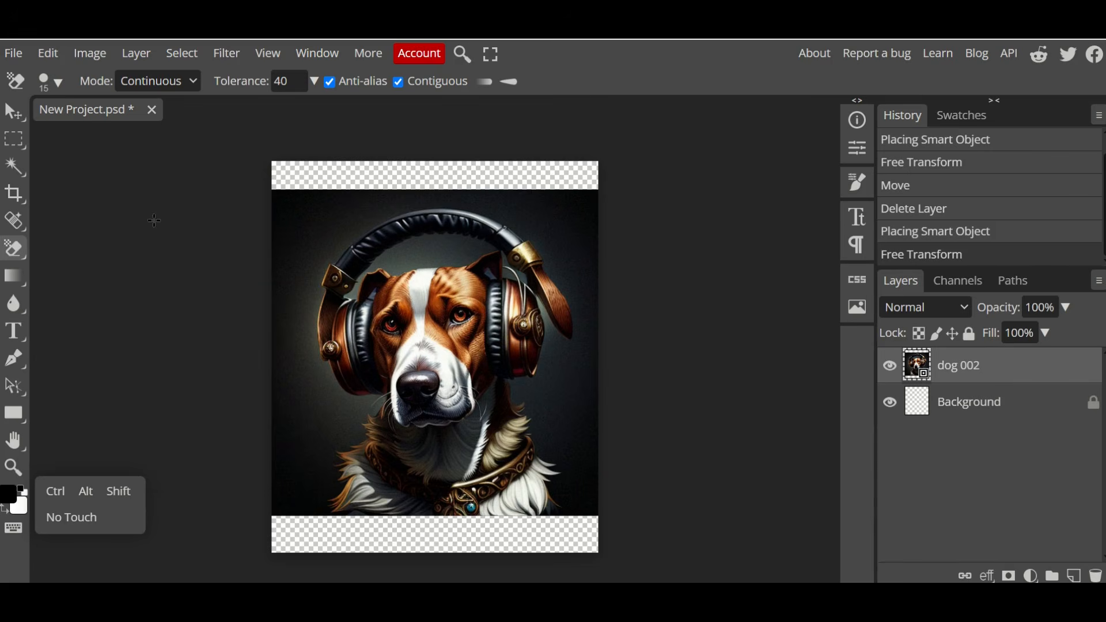
left_click(60, 82)
mouse_move(152, 135)
left_mouse_down()
mouse_move(250, 131)
mouse_move(244, 143)
left_mouse_up()
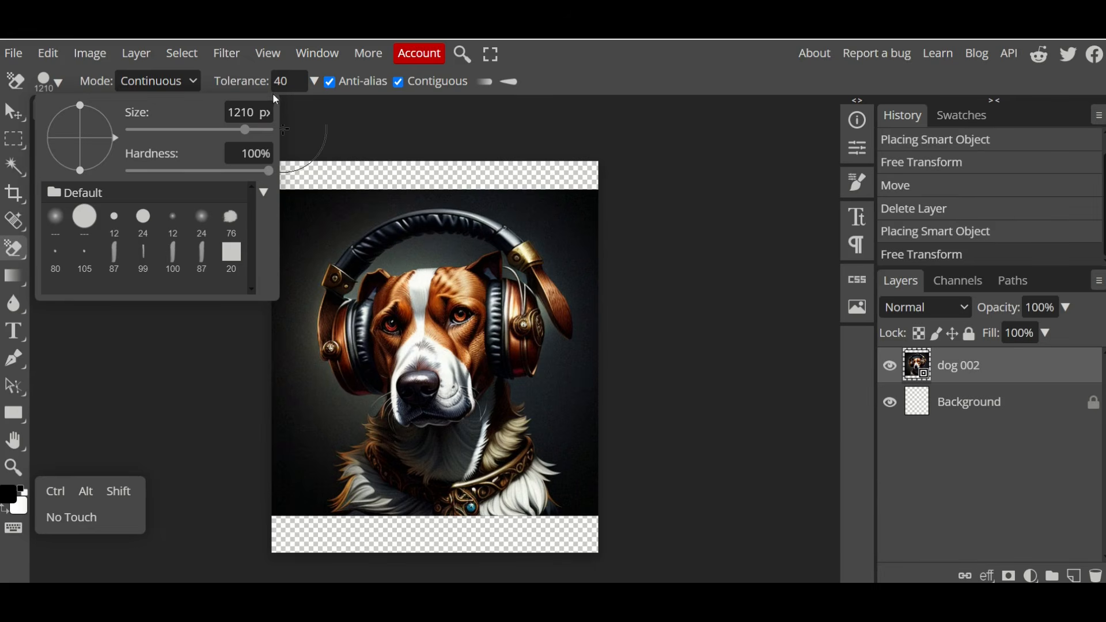
Rasterize the dog 002 layer and erase the dark background in the picture's upper-left corner
left_click(162, 347)
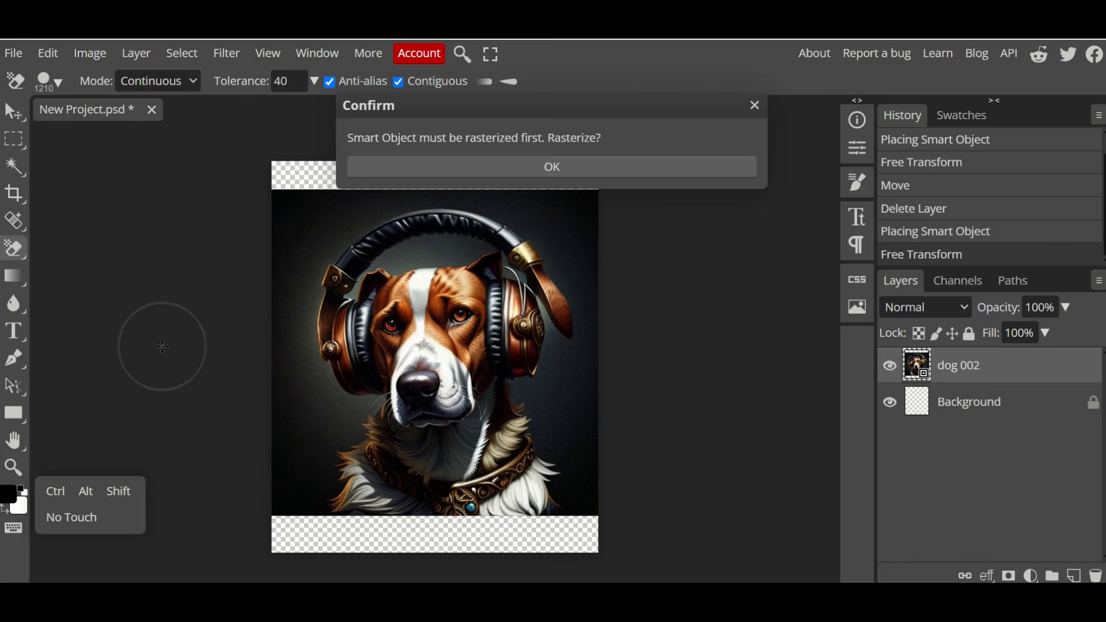
left_click(378, 165)
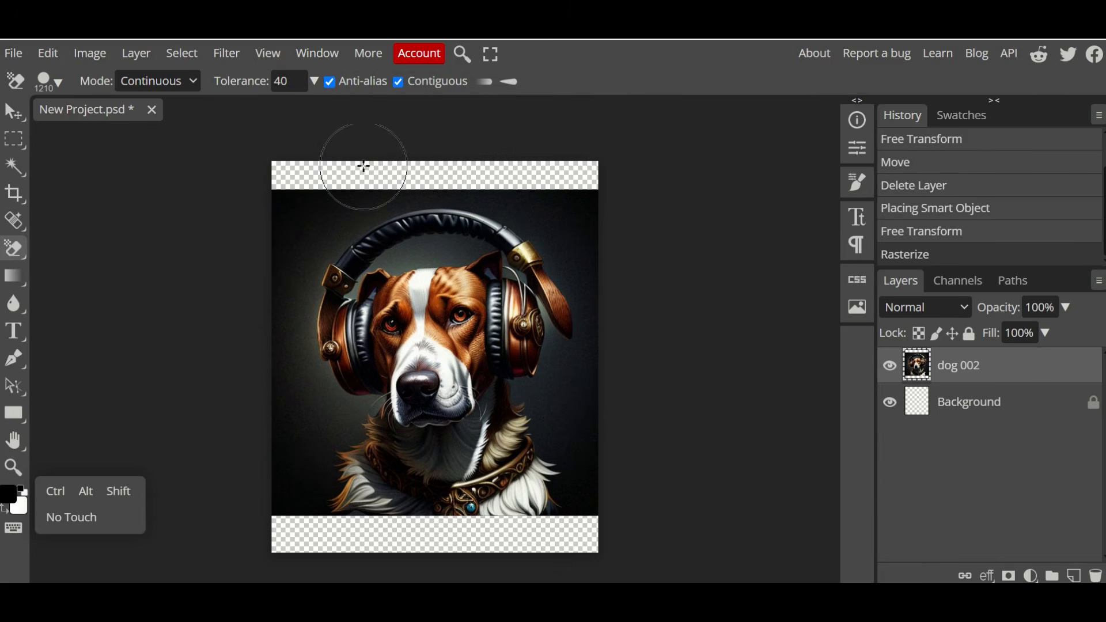
left_click(286, 205)
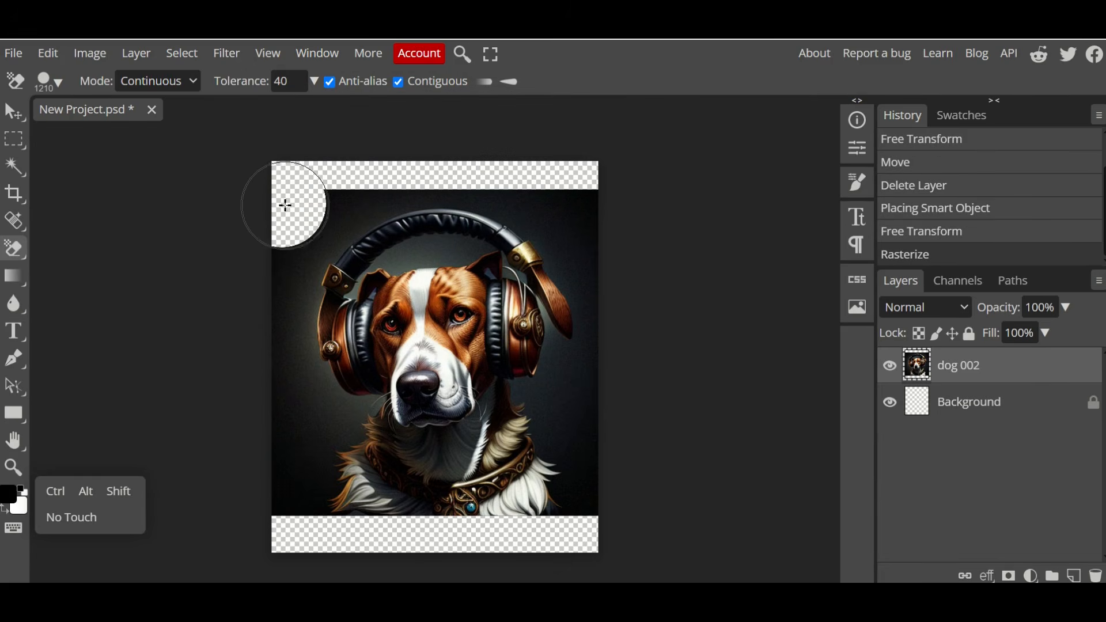
double_click(328, 206)
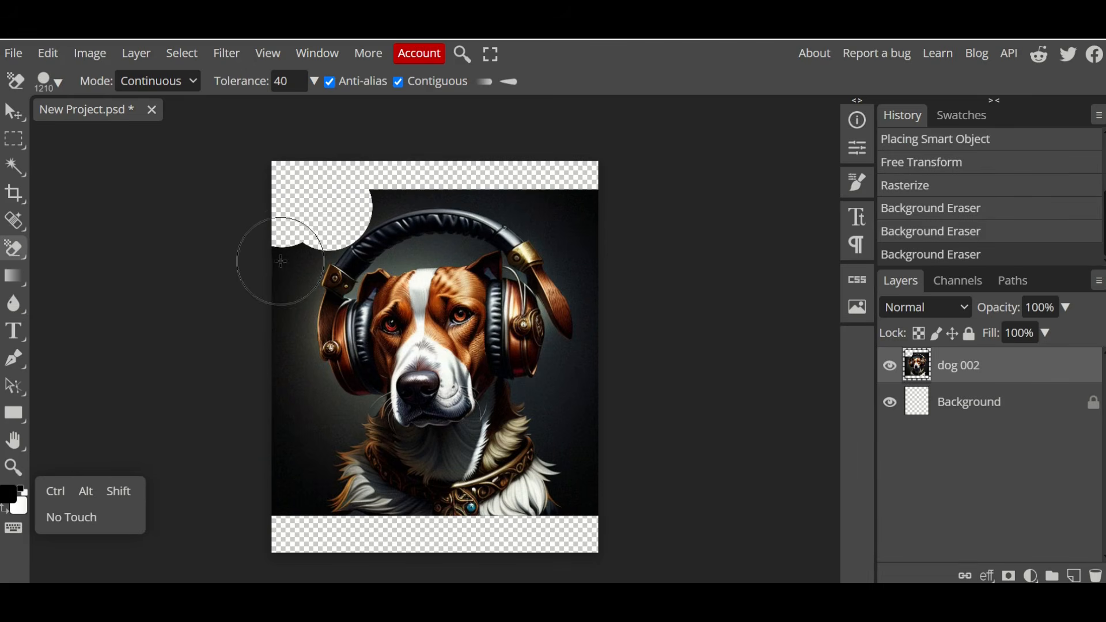
Try erasing beside the left headphone, undo that stroke, and set the eraser tolerance to 20
left_click(306, 264)
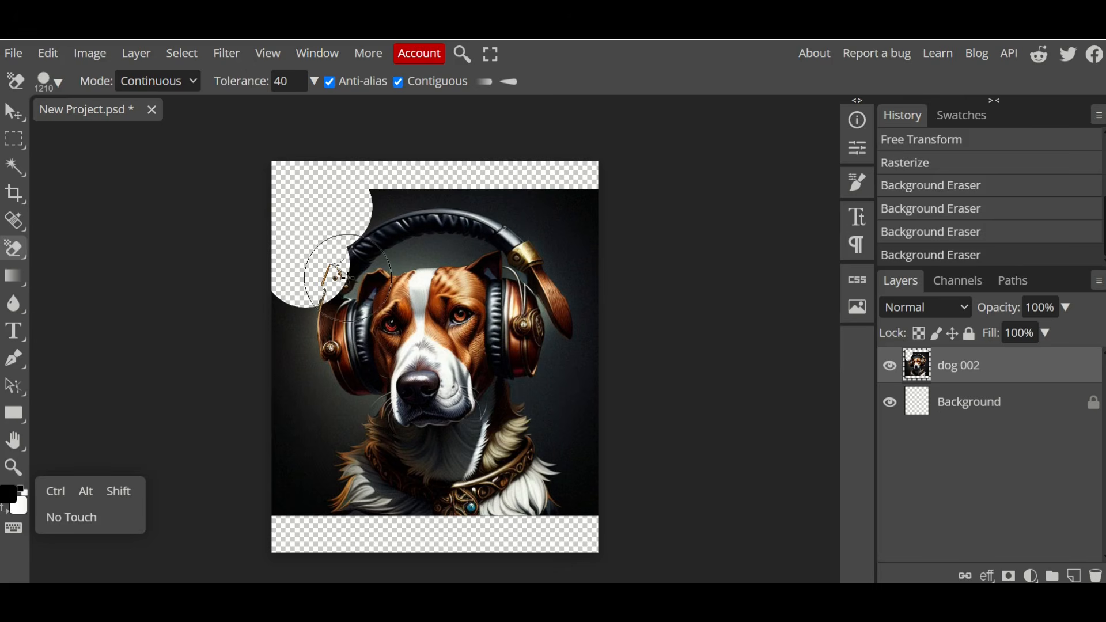
key("ctrl+z")
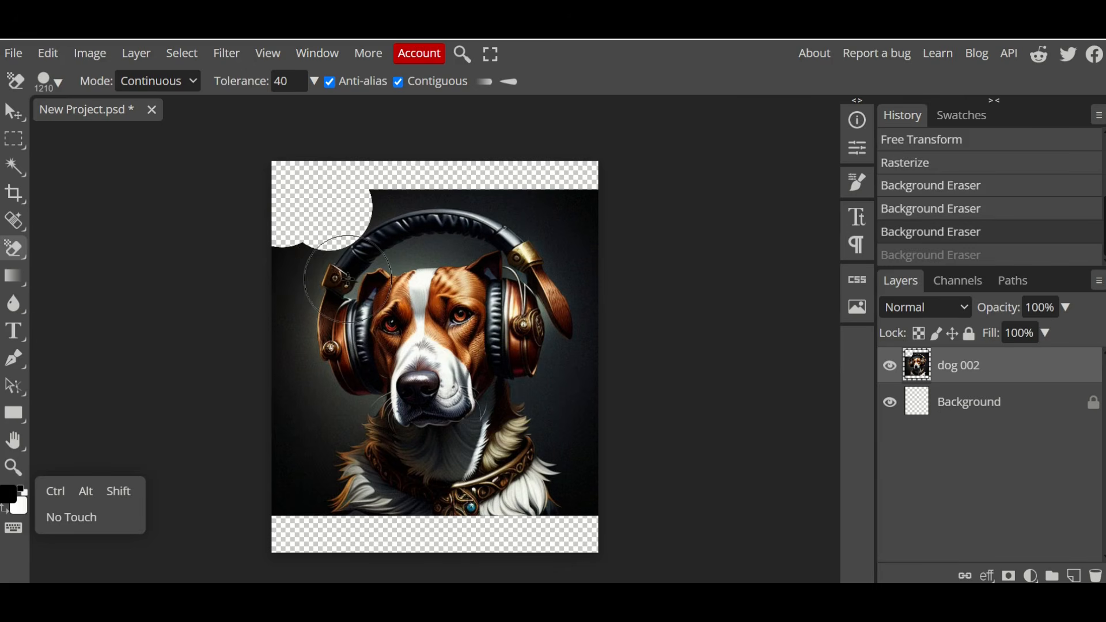
left_click(283, 72)
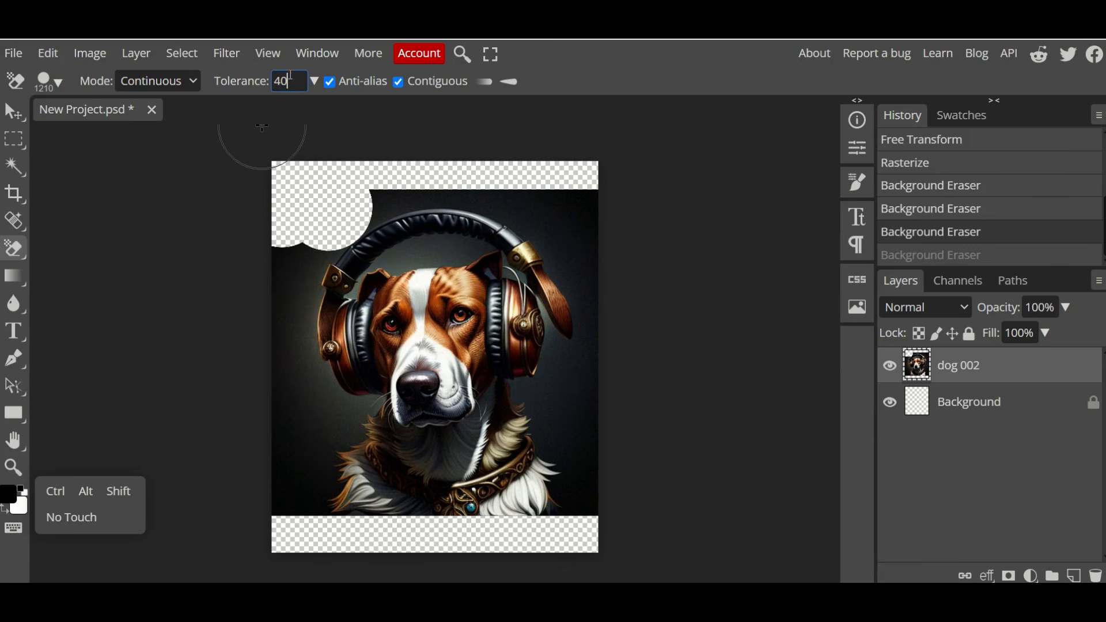
double_click(290, 78)
key("Return")
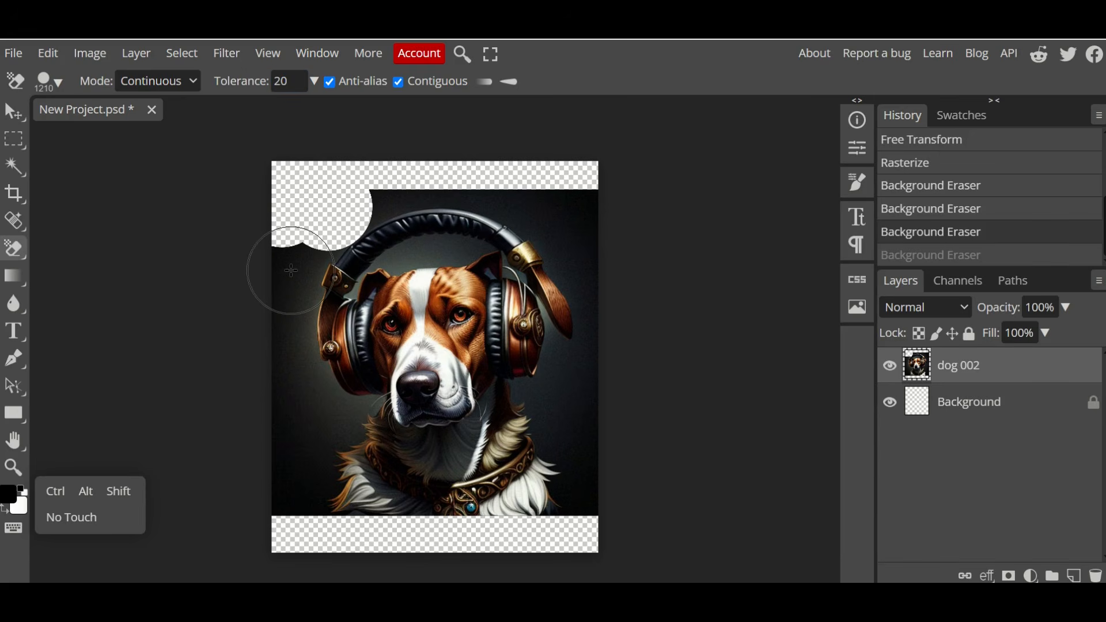
Erase the dark background down the left side of the dog, then above and around the headphones
mouse_move(291, 270)
left_mouse_down()
mouse_move(284, 316)
mouse_move(298, 345)
mouse_move(325, 328)
left_mouse_up()
left_click(314, 300)
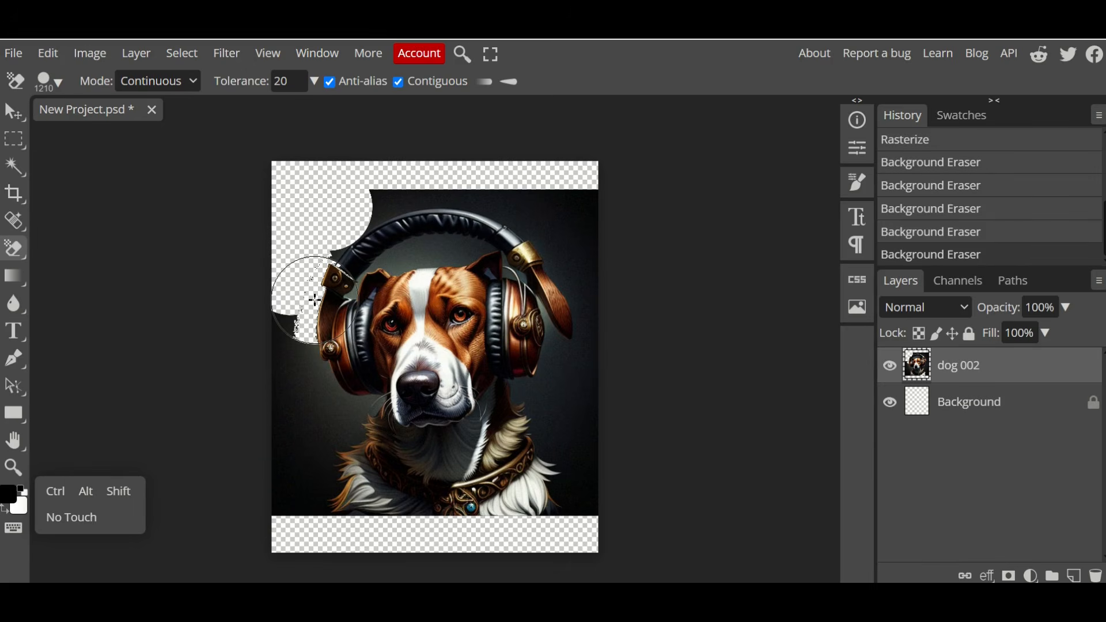
left_click_drag(293, 366, 287, 320)
left_click(318, 364)
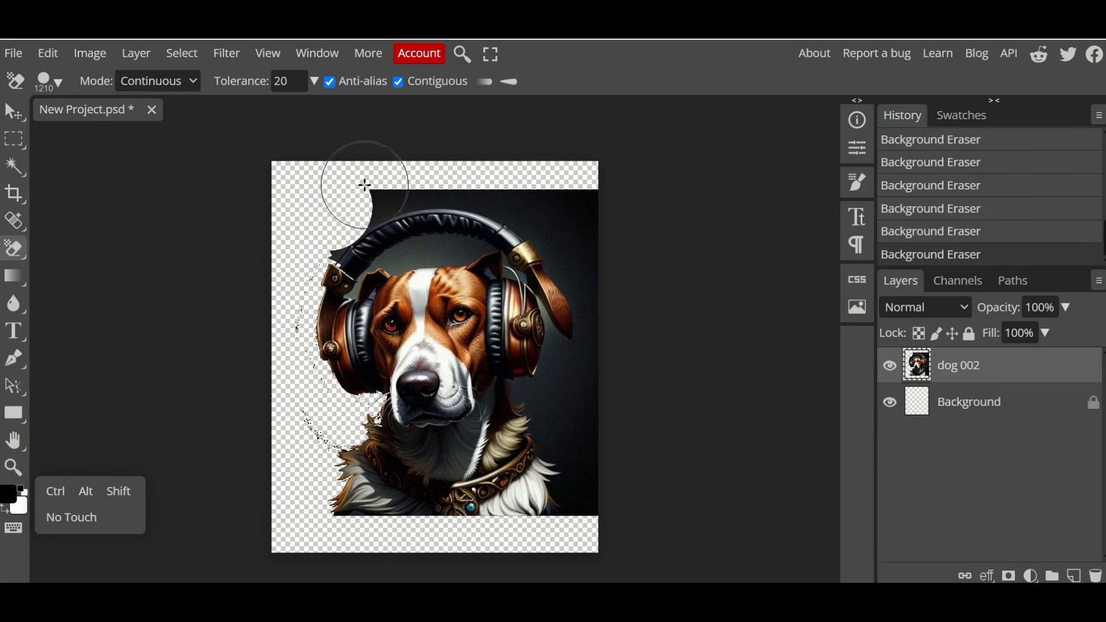
mouse_move(365, 185)
left_mouse_down()
mouse_move(375, 197)
mouse_move(486, 200)
mouse_move(597, 220)
mouse_move(580, 247)
mouse_move(582, 386)
mouse_move(543, 396)
mouse_move(553, 389)
mouse_move(413, 254)
mouse_move(363, 256)
mouse_move(349, 299)
mouse_move(456, 260)
mouse_move(521, 277)
mouse_move(533, 236)
mouse_move(567, 320)
left_mouse_up()
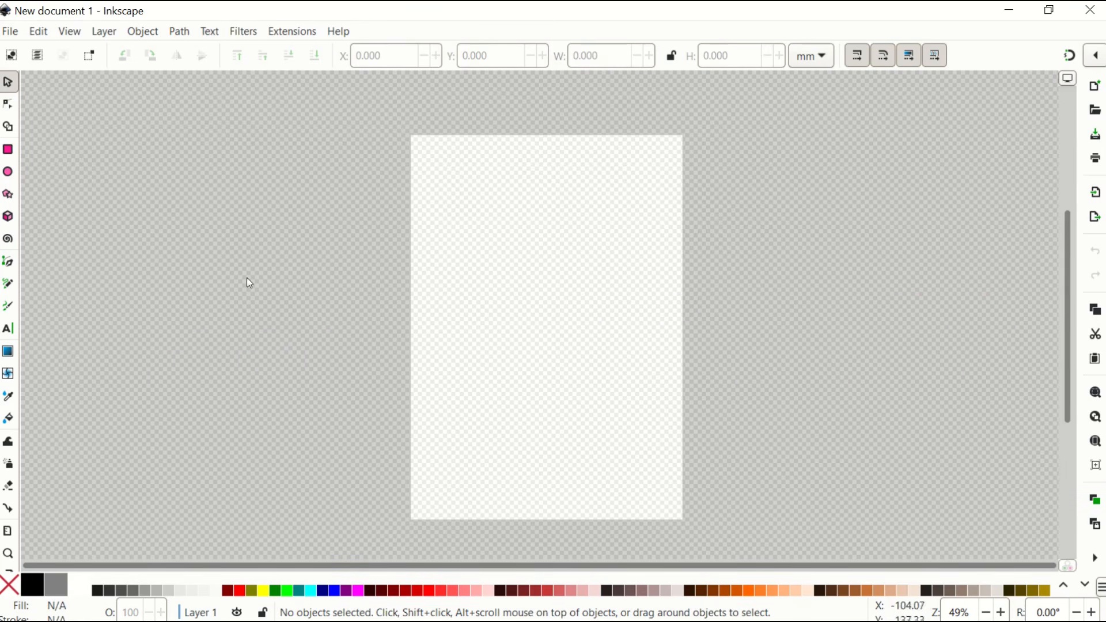
Switch to Inkscape and open dog 002.jpeg as an embedded image with DPI from file and smooth rendering
left_click(10, 31)
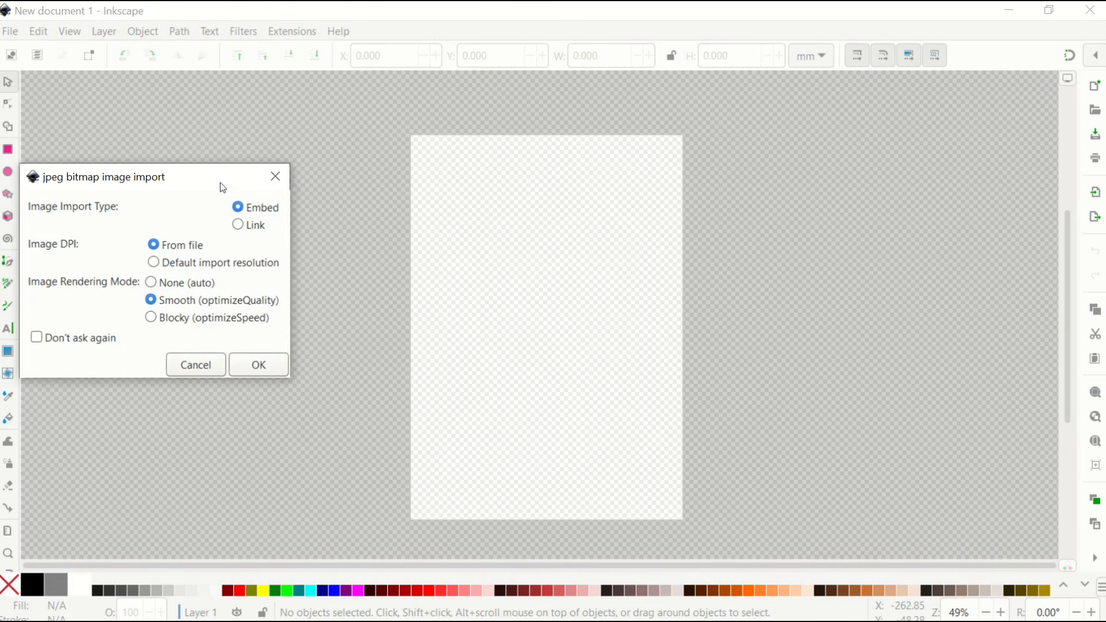
left_click_drag(220, 182, 280, 177)
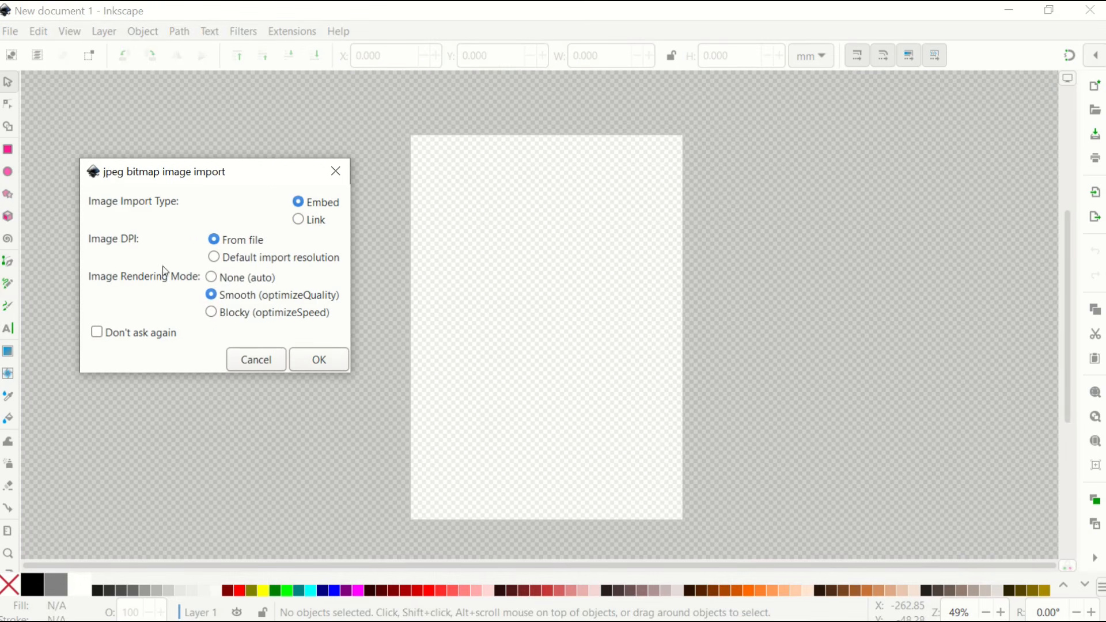
left_click(298, 362)
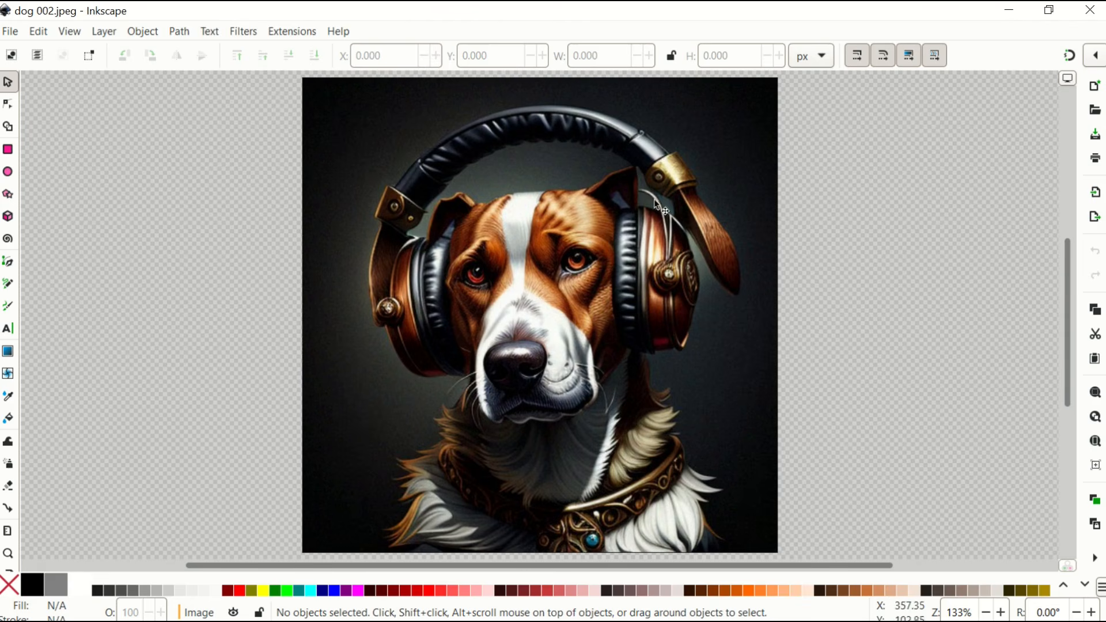
Select the dog image, open Trace Bitmap for it and preview a single scan with Brightness cutoff detection
left_click(535, 362)
left_click(177, 34)
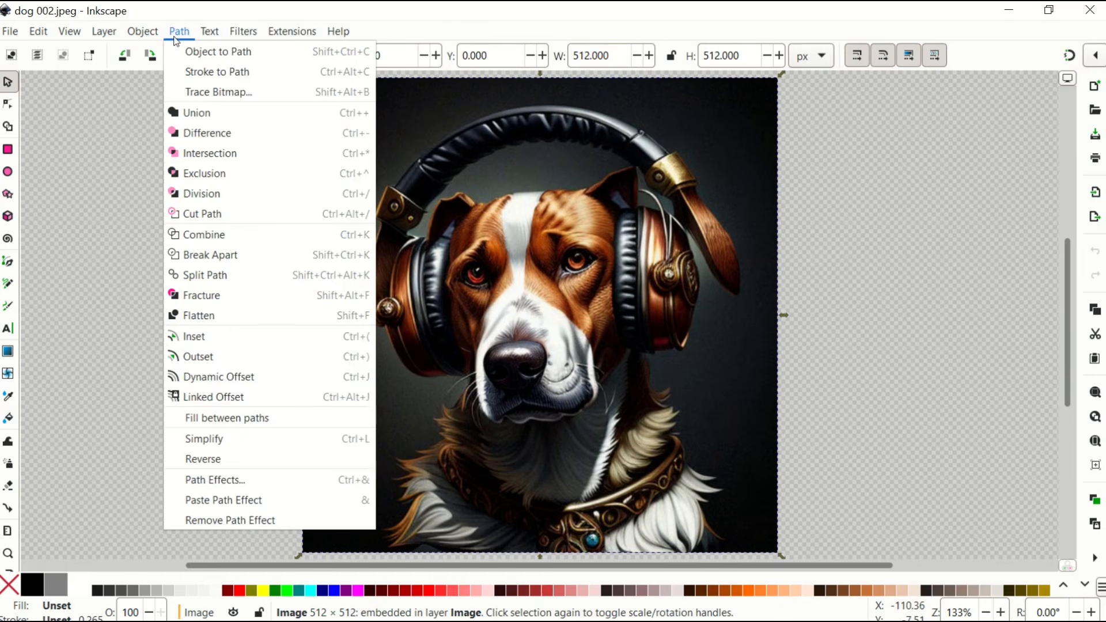
left_click(218, 91)
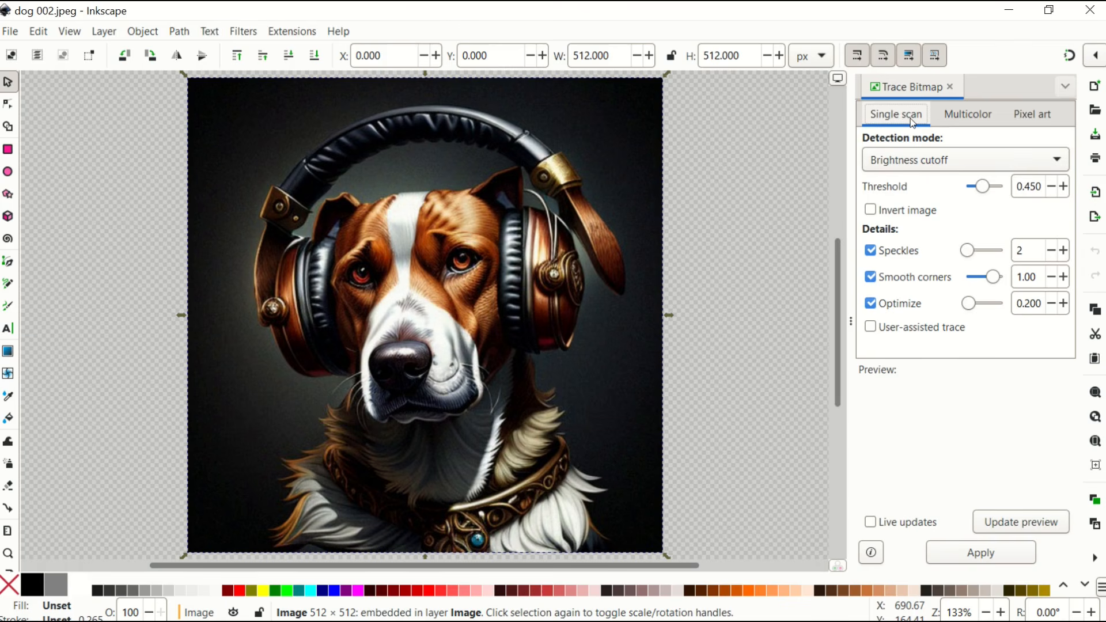
left_click(982, 522)
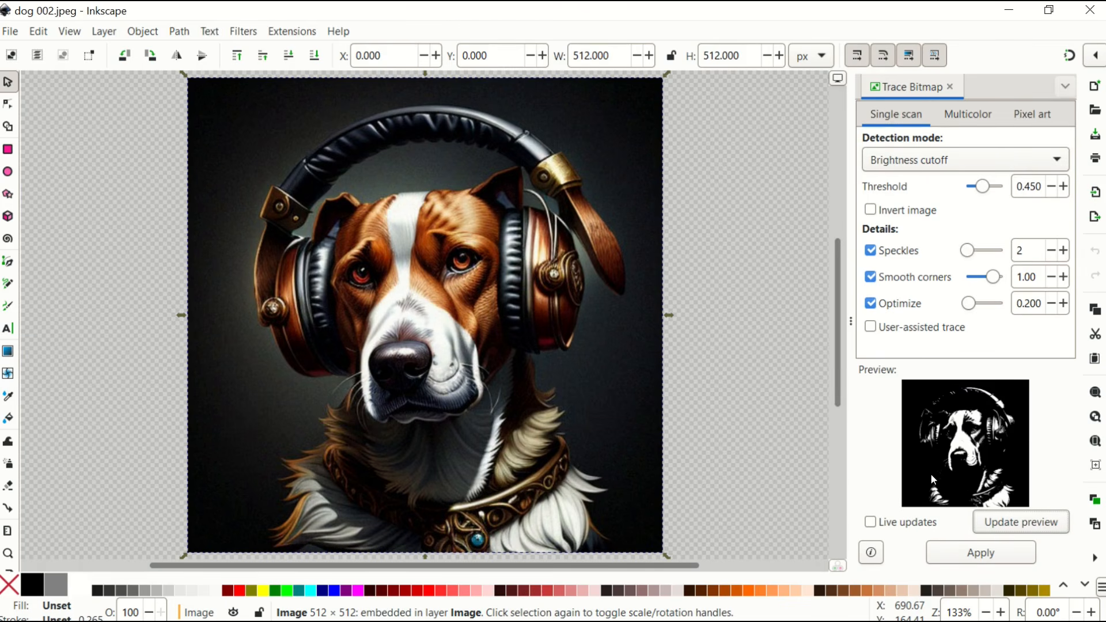
Switch the trace to a multicolor scan with Colors detection and refresh the preview
left_click(954, 118)
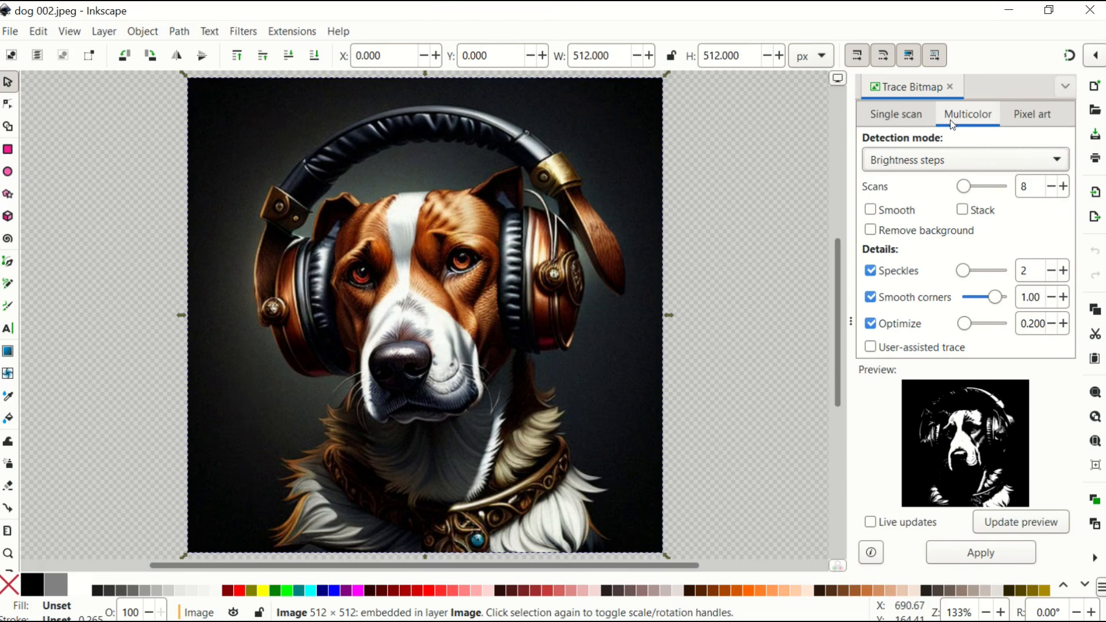
left_click(934, 169)
left_click(929, 182)
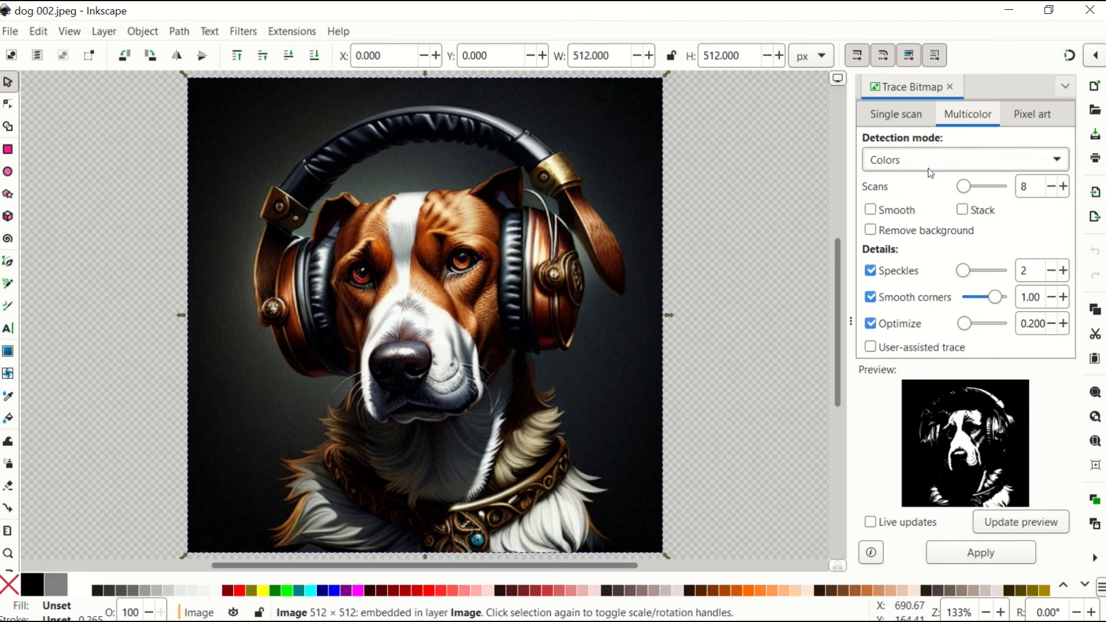
left_click(992, 521)
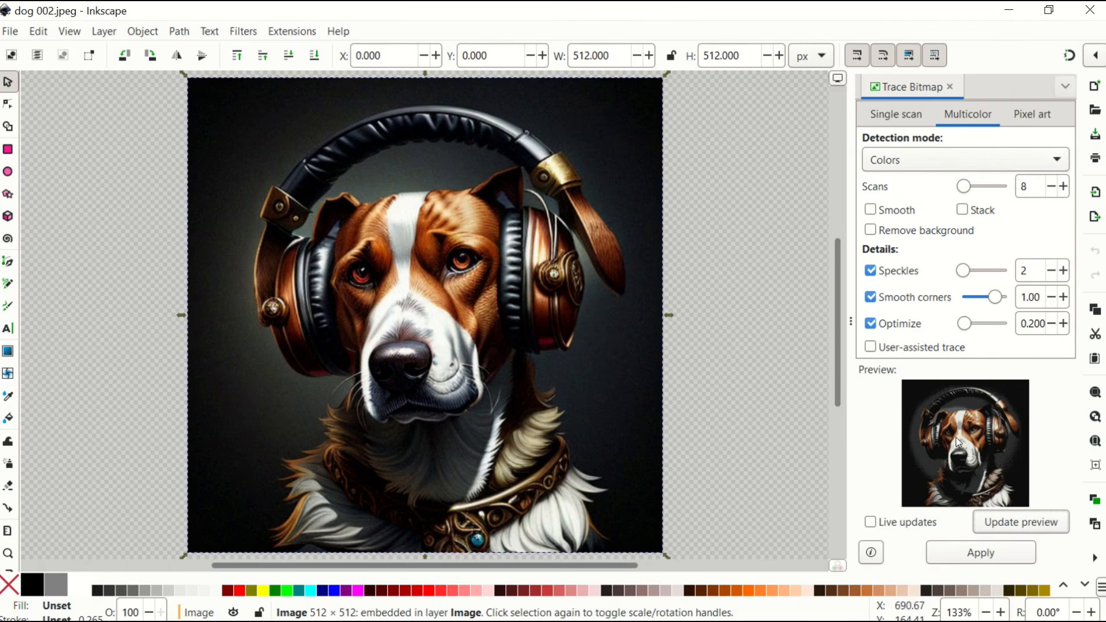
Set the number of scans to 8 and apply the multicolor trace to the dog image
left_click(989, 188)
left_click_drag(992, 189, 969, 194)
left_click(1063, 187)
left_click(1064, 187)
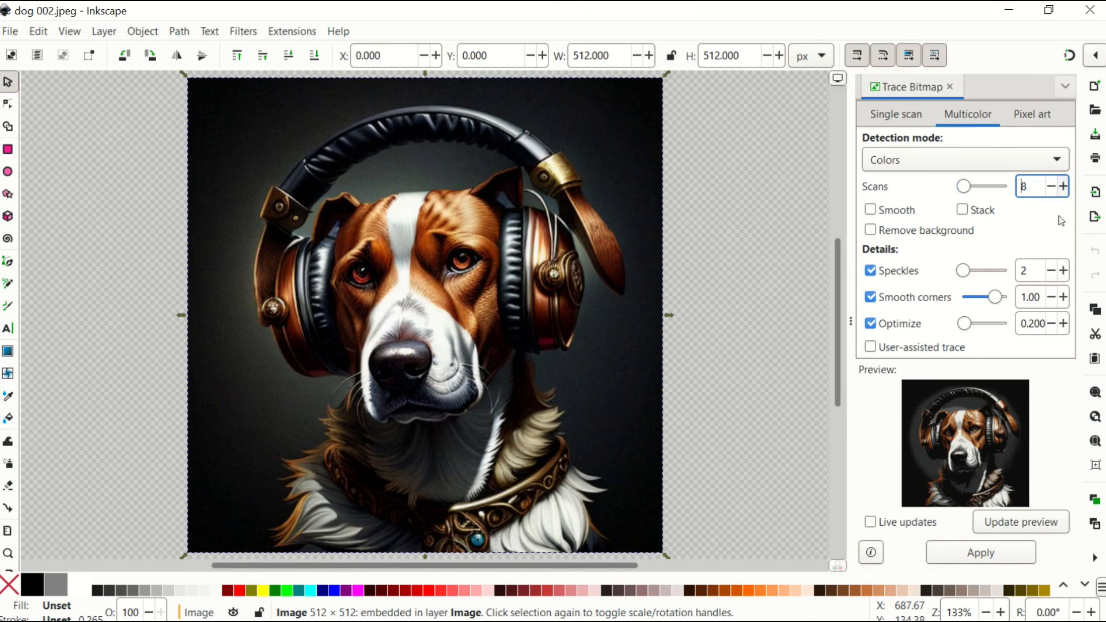
left_click(940, 555)
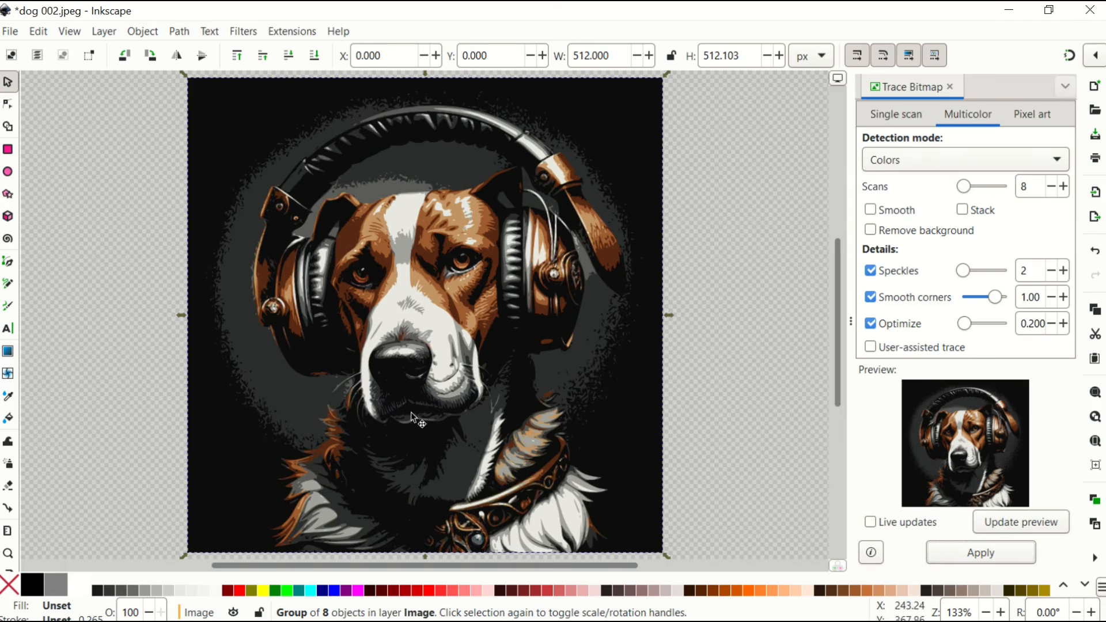
Move the traced dog group aside and delete the original dog bitmap beneath it
scroll(395, 373, "down", 1)
left_click_drag(395, 373, 160, 325)
left_click(414, 332)
left_click_drag(412, 315, 501, 335)
key("Delete")
Place the traced dog group back over the page and pull its black background path out beside it
left_click_drag(128, 152, 327, 198)
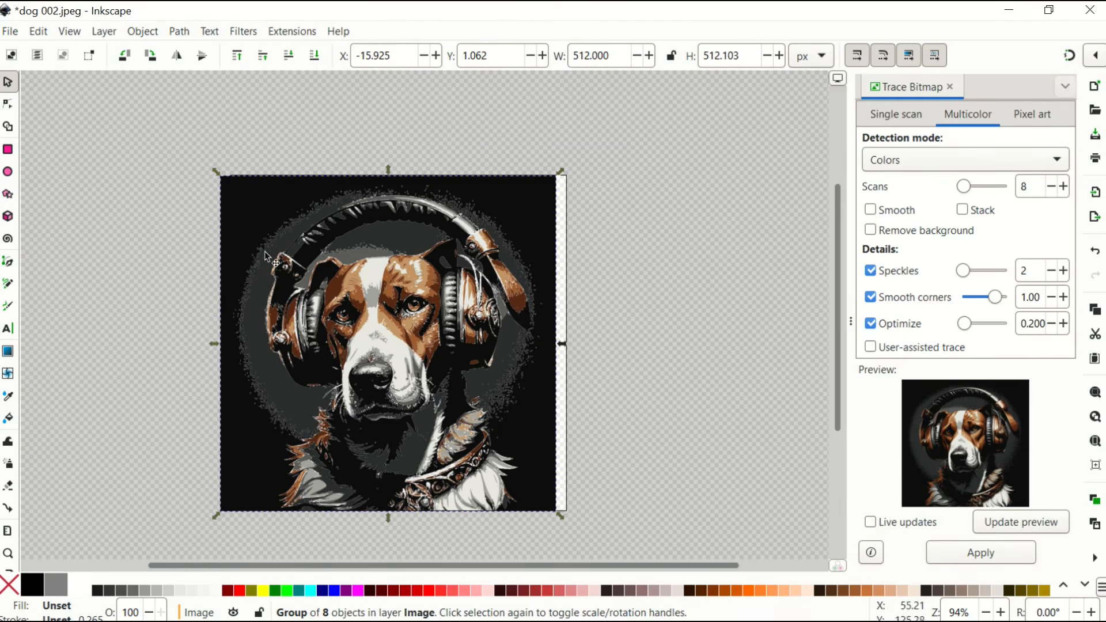
key("Escape")
mouse_move(253, 213)
left_mouse_down()
mouse_move(210, 225)
mouse_move(113, 212)
mouse_move(46, 179)
mouse_move(441, 213)
mouse_move(511, 190)
left_mouse_up()
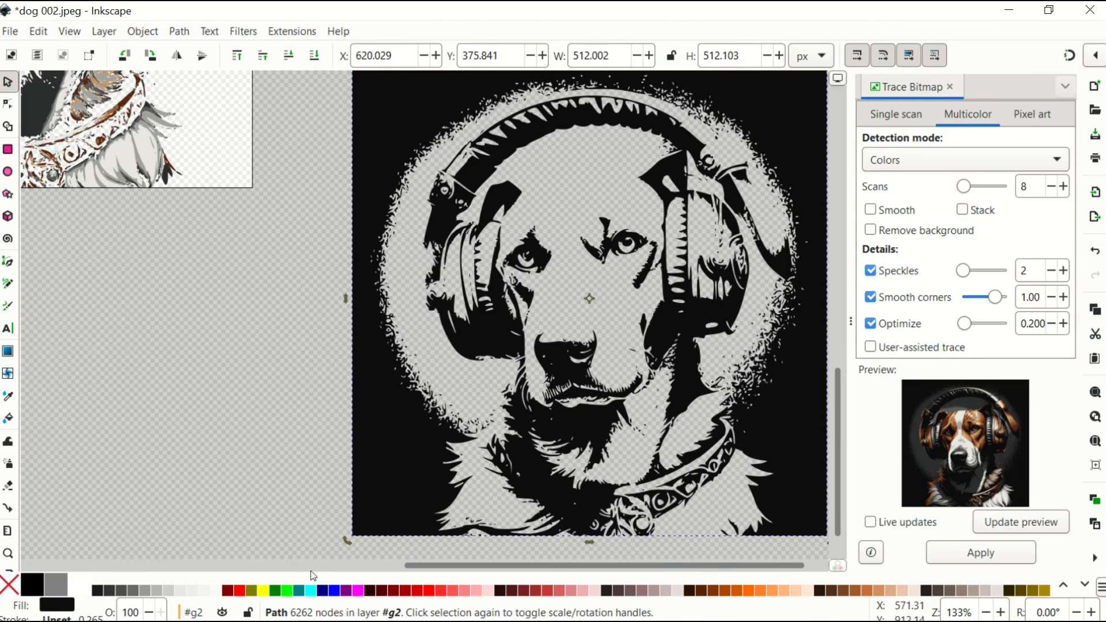
Try filling the separated black dog path with cyan and undo that fill
left_click(311, 591)
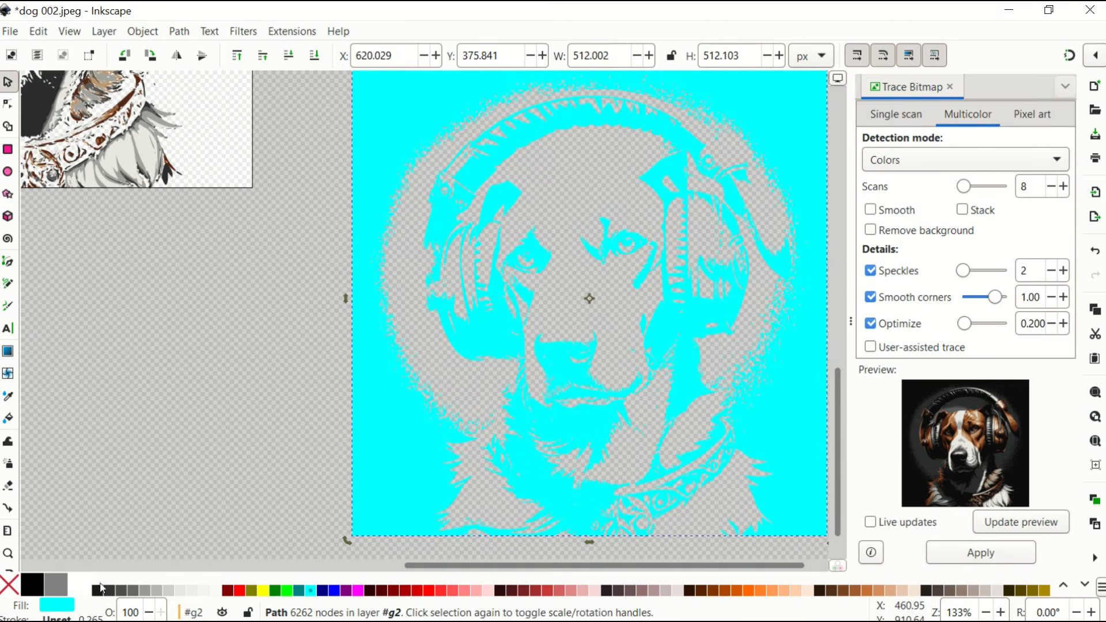
key("ctrl+z")
scroll(234, 398, "down", 2)
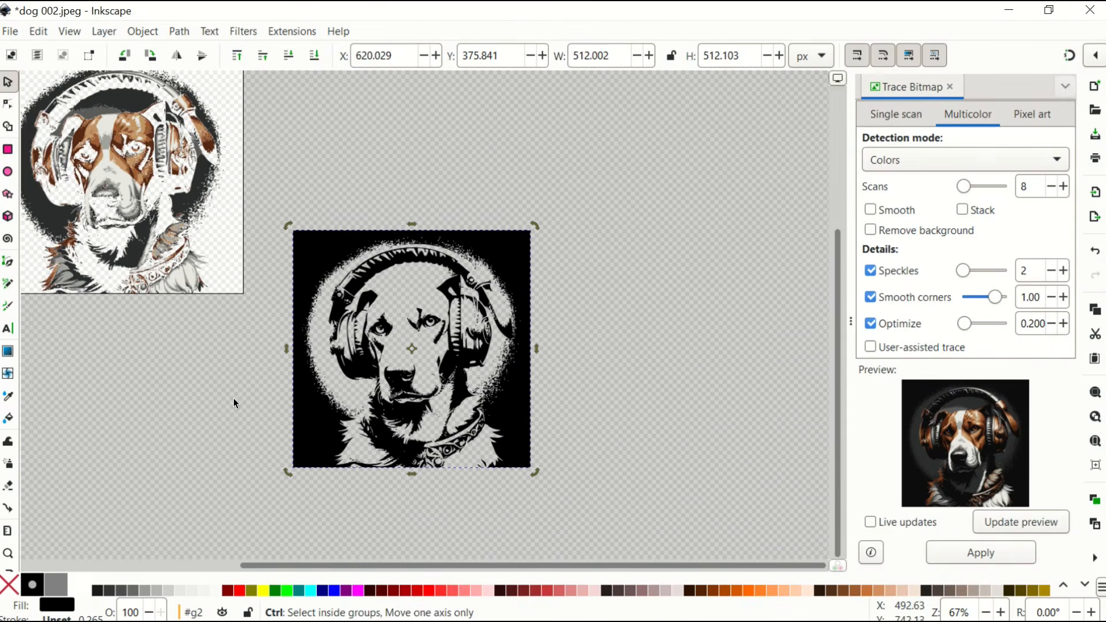
scroll(257, 352, "up", 2)
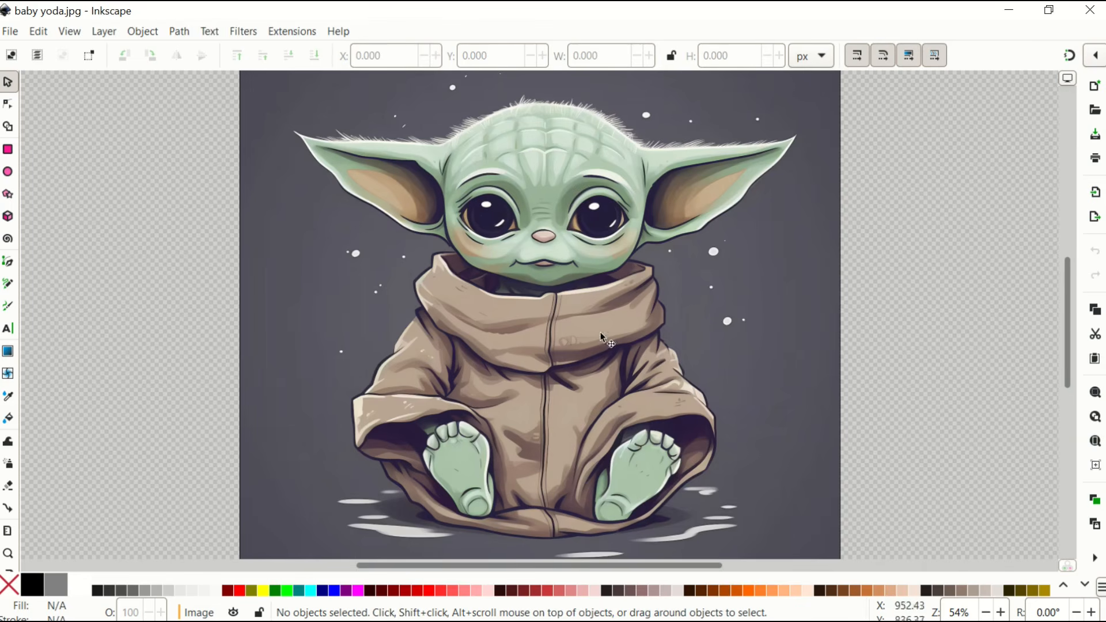
Select the baby yoda image and set up a multicolor bitmap trace of it with Colors detection
scroll(697, 337, "down", 1)
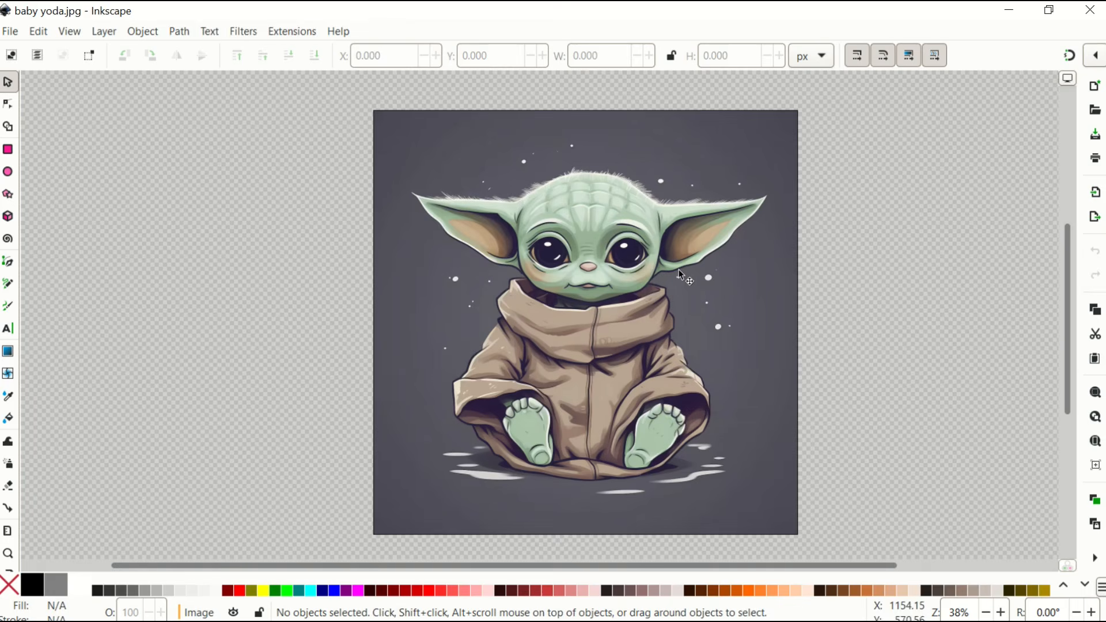
left_click(558, 213)
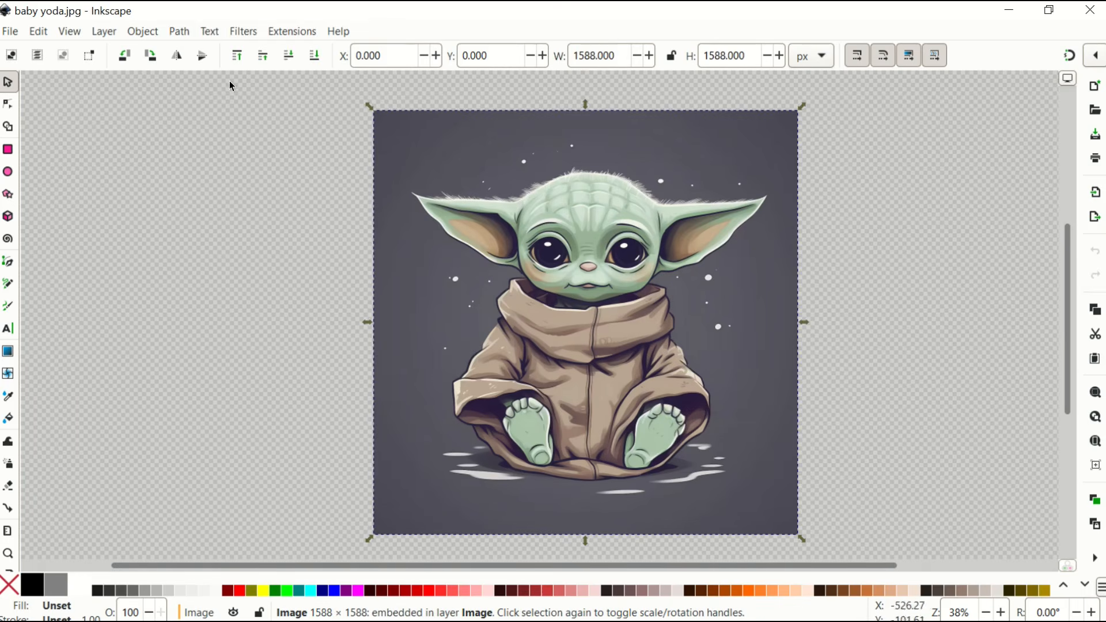
left_click(179, 32)
left_click(188, 90)
left_click(962, 122)
left_click(956, 155)
left_click(911, 183)
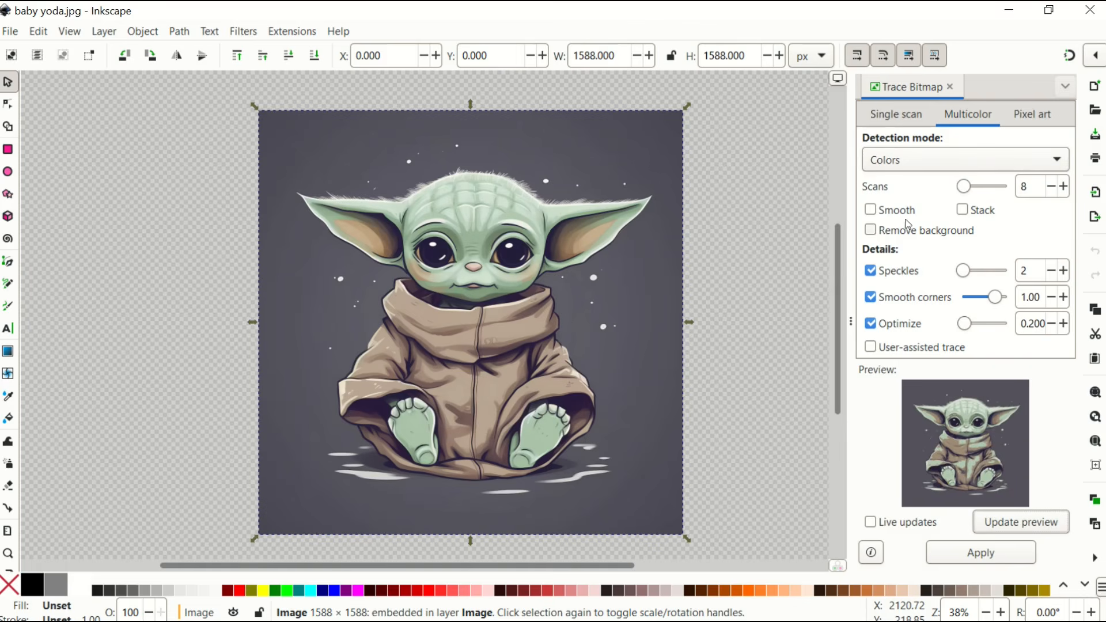
Set the number of scans to 10, refresh the preview and apply the trace to the baby yoda image
double_click(1064, 187)
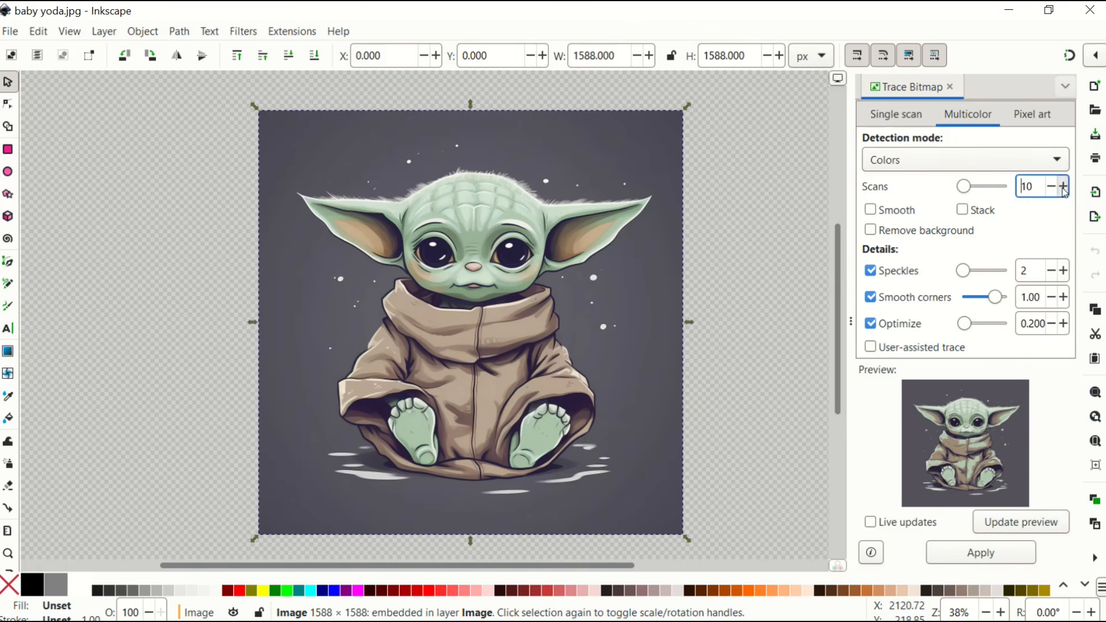
left_click(1011, 528)
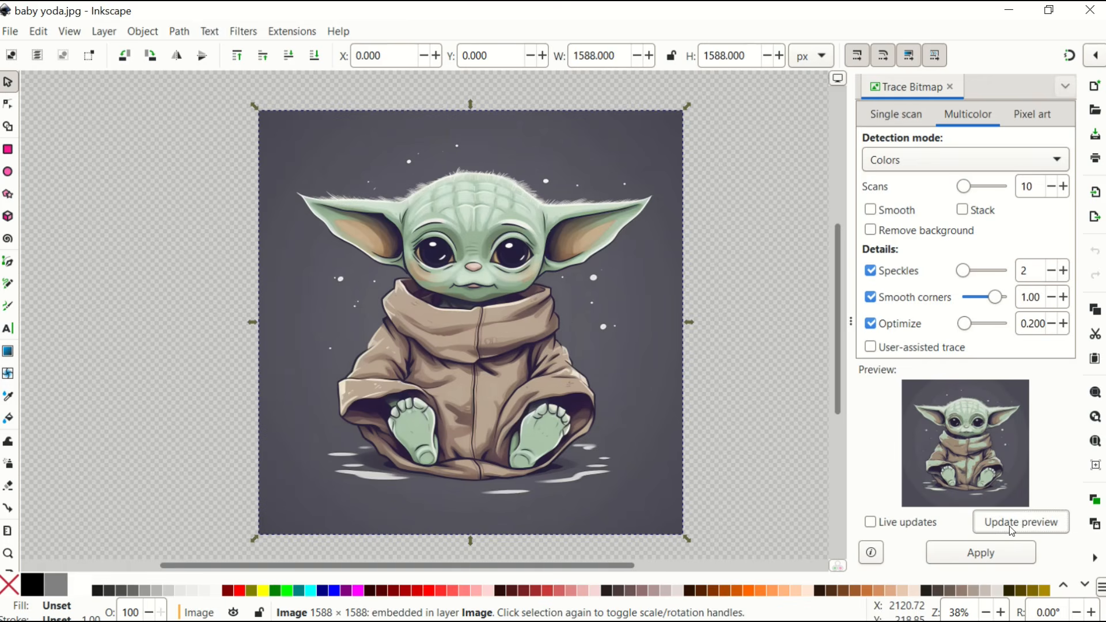
left_click(983, 553)
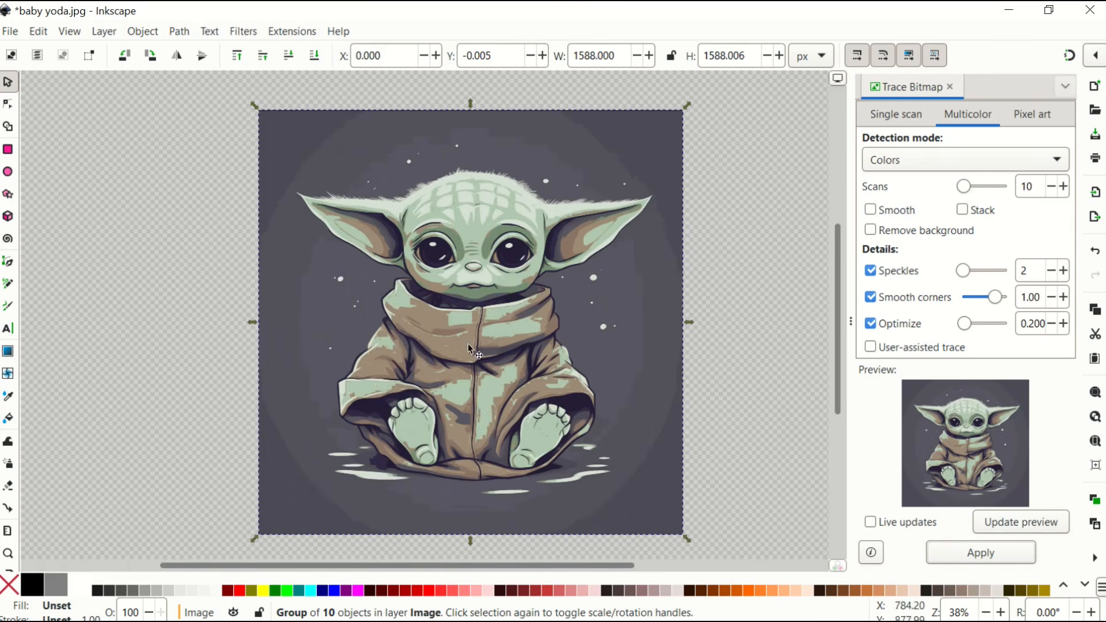
Move the traced baby yoda group off to the side and delete the original bitmap
scroll(396, 341, "down", 1, "ctrl")
left_click_drag(395, 344, 209, 313)
left_click(479, 307)
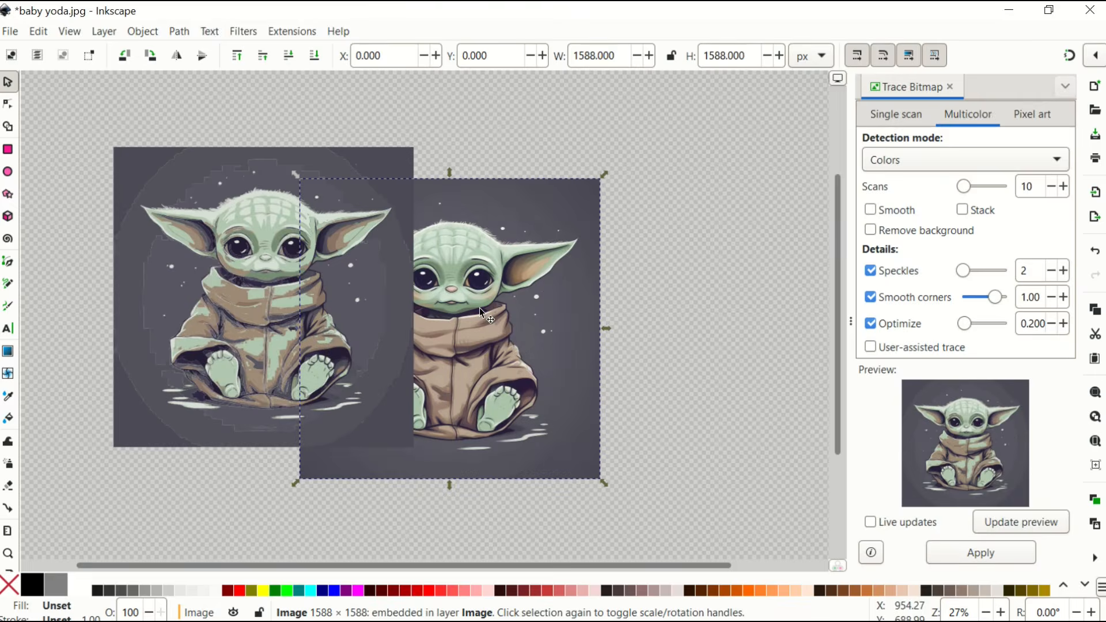
key("Delete")
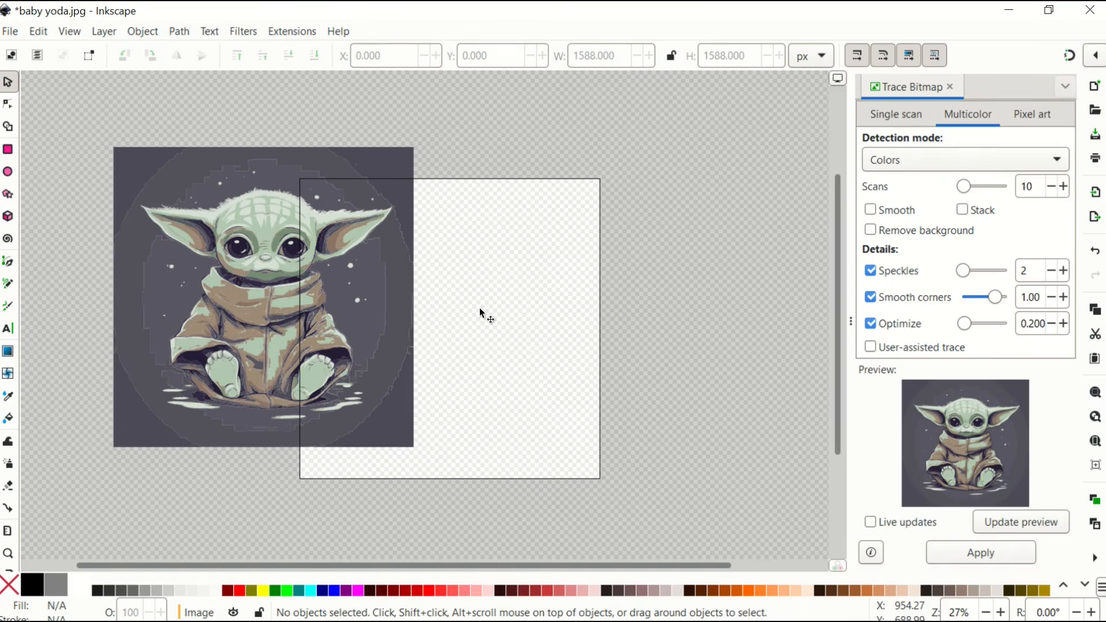
Enter the traced baby yoda group, then pull out and delete its dark grey background paths: outer corners, surrounding ring and inner area
double_click(394, 174)
mouse_move(400, 185)
left_mouse_down()
mouse_move(474, 224)
mouse_move(631, 225)
left_mouse_up()
key("Delete")
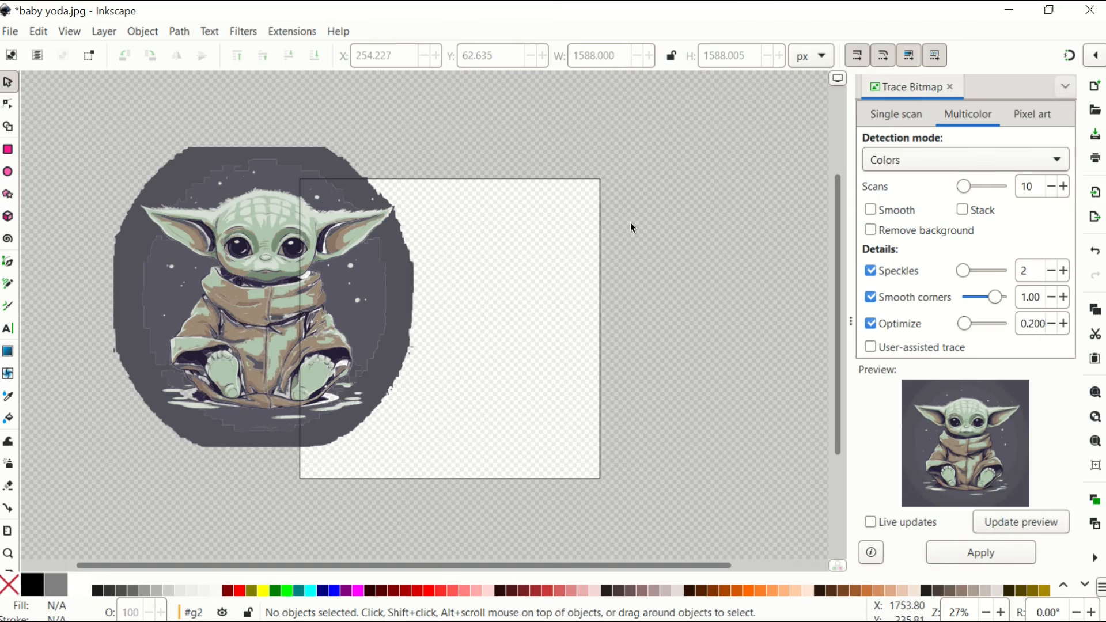
left_click_drag(340, 179, 600, 237)
key("Delete")
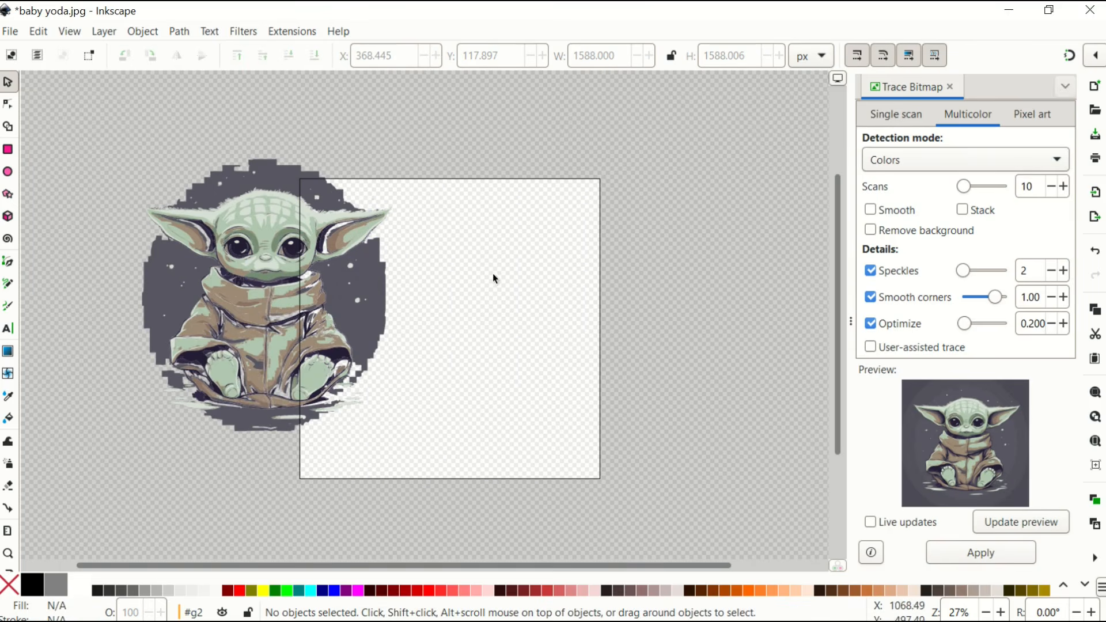
mouse_move(359, 277)
left_mouse_down()
mouse_move(374, 303)
mouse_move(463, 335)
mouse_move(673, 324)
left_mouse_up()
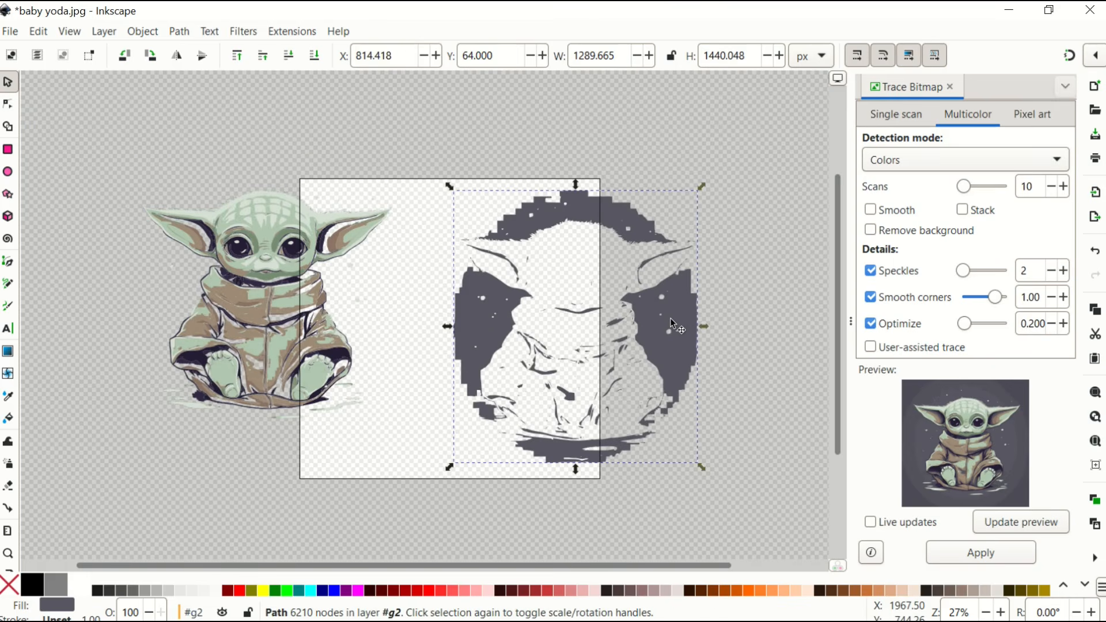
key("Delete")
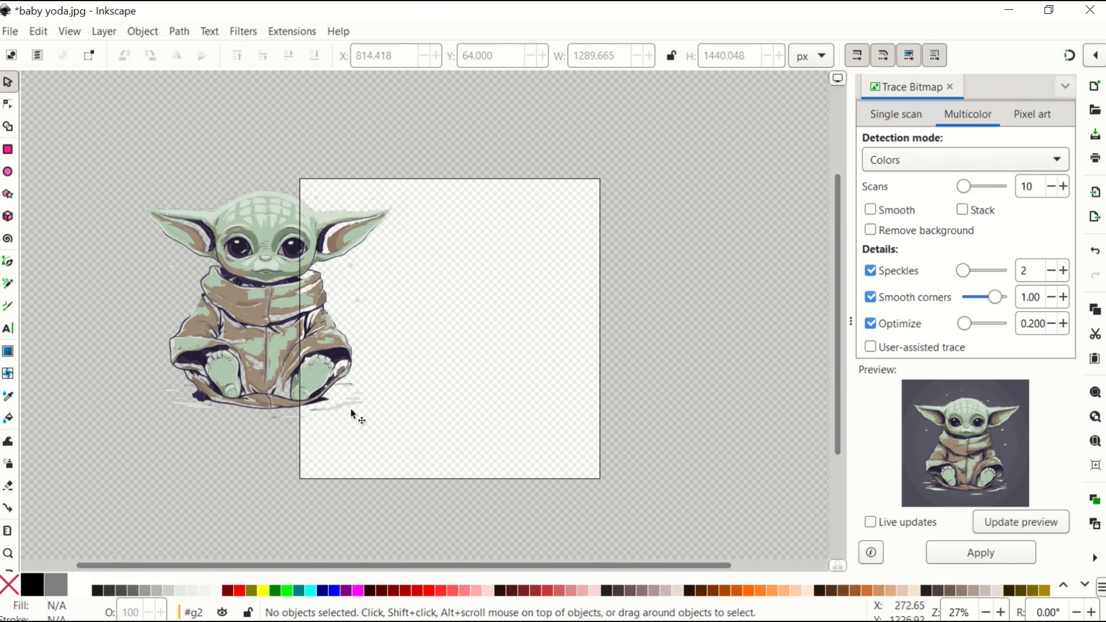